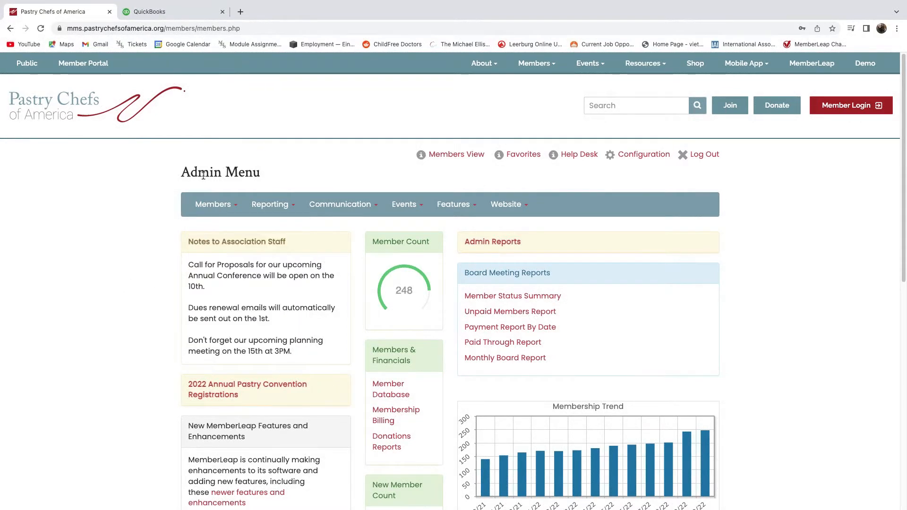
Open the Members pages to reach the member's invoices #4251 and #4252 and payments.
click(216, 207)
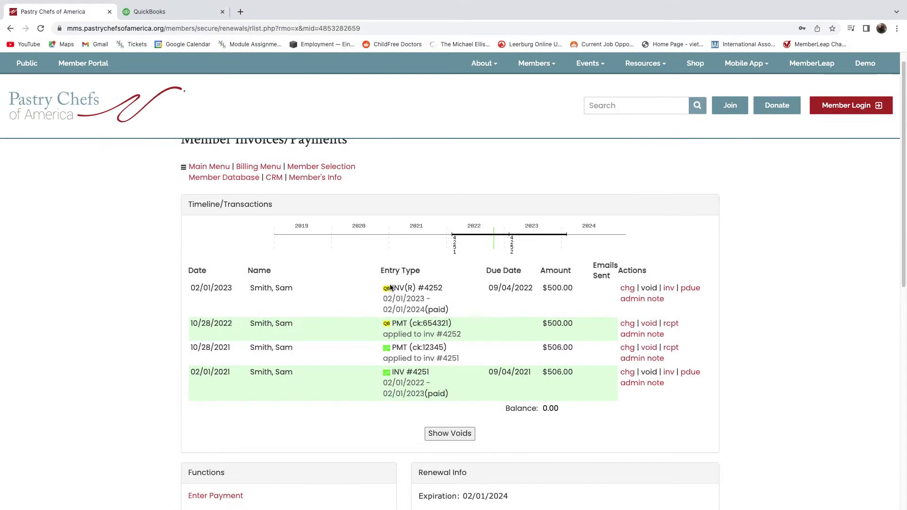
Check the 500.00 payment on invoice #4252, then go to the Member Billing page.
drag(447, 324, 378, 306)
click(383, 308)
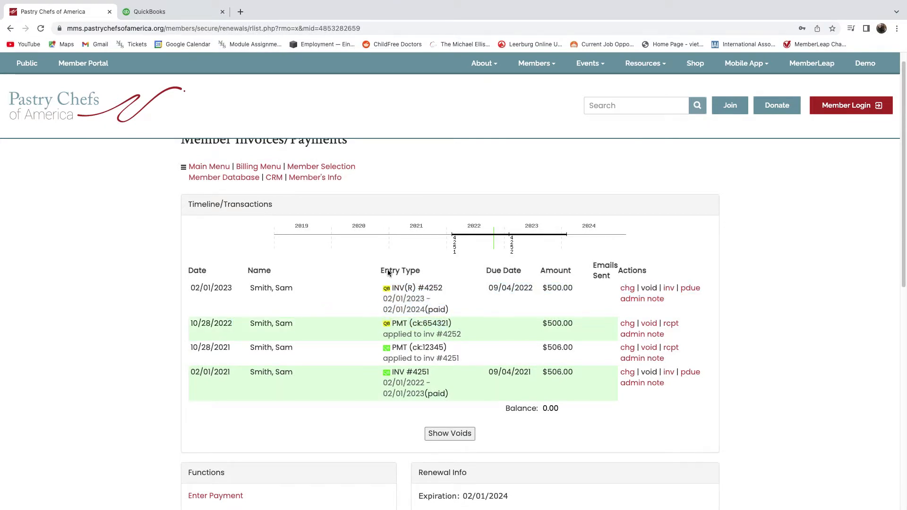
scroll(370, 369, up, 1)
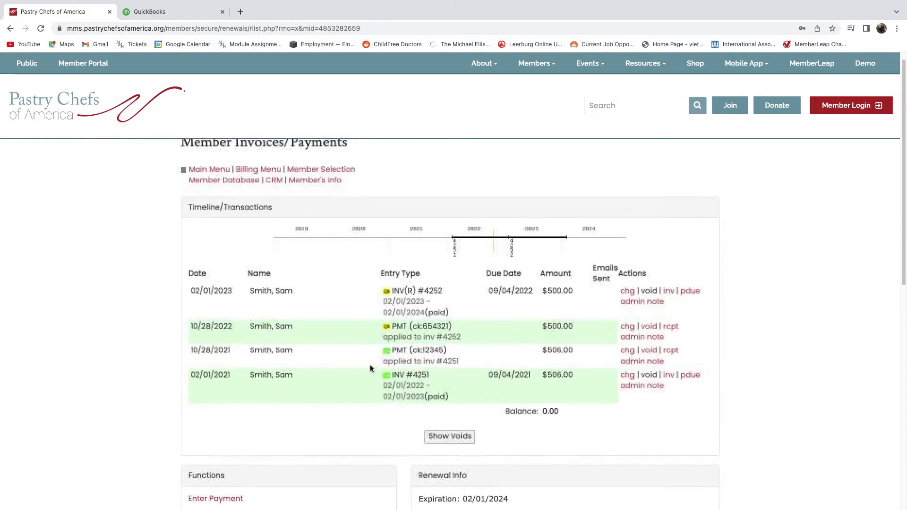
click(257, 172)
scroll(373, 296, down, 2)
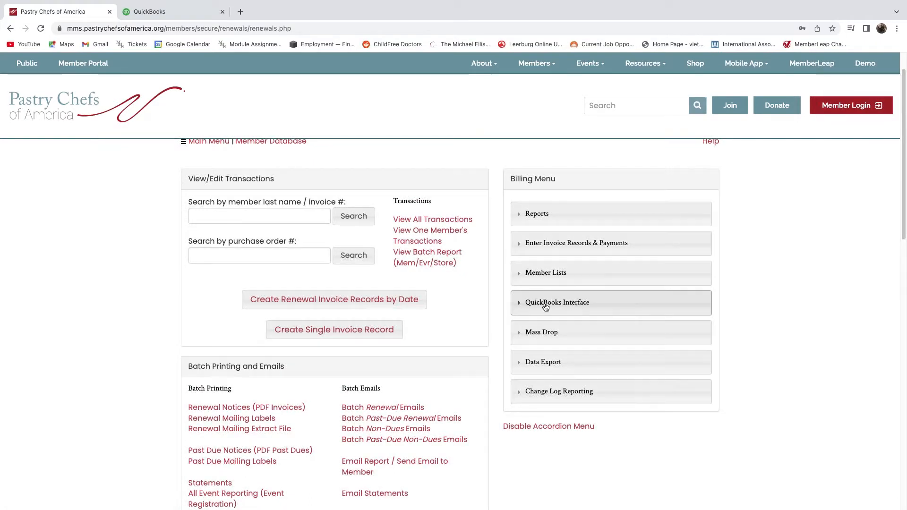
Start the QuickBooks transaction sync for invoice #4252 and open the member's QB customer mapping.
click(576, 304)
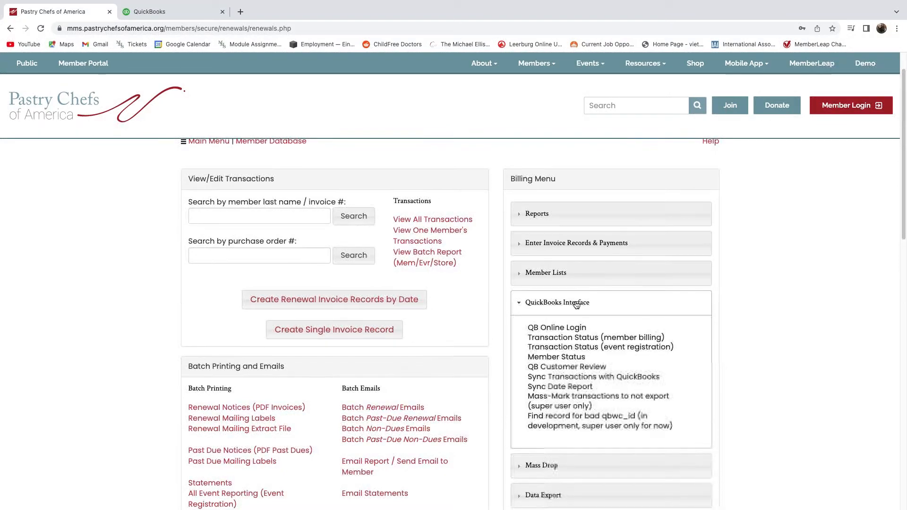
scroll(567, 340, down, 1)
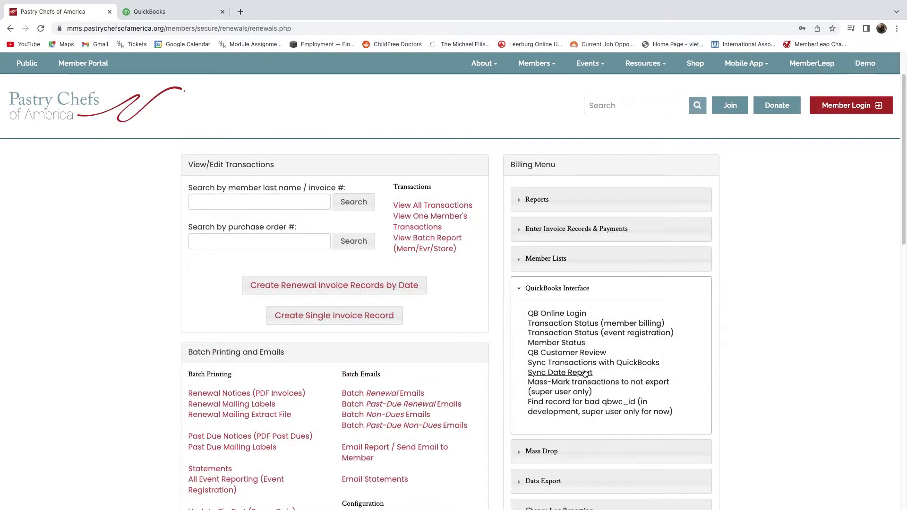
click(556, 366)
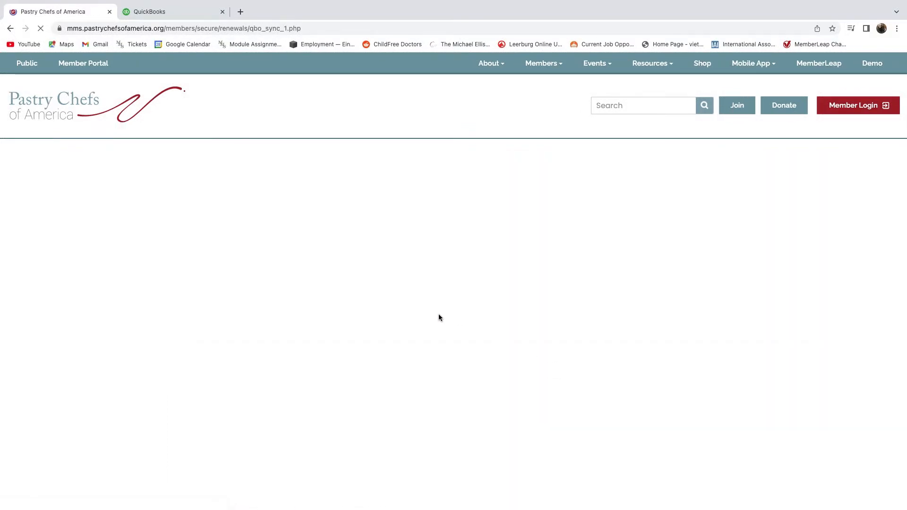
scroll(480, 288, down, 1)
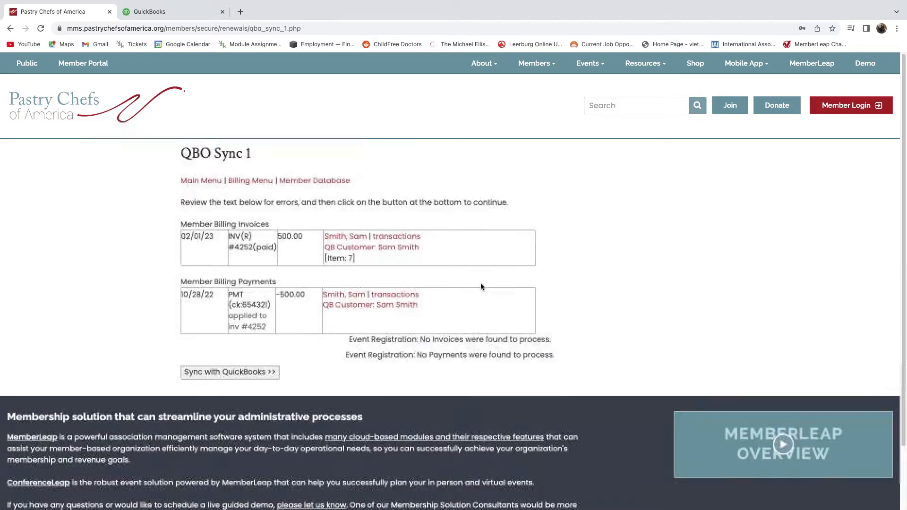
scroll(480, 287, up, 1)
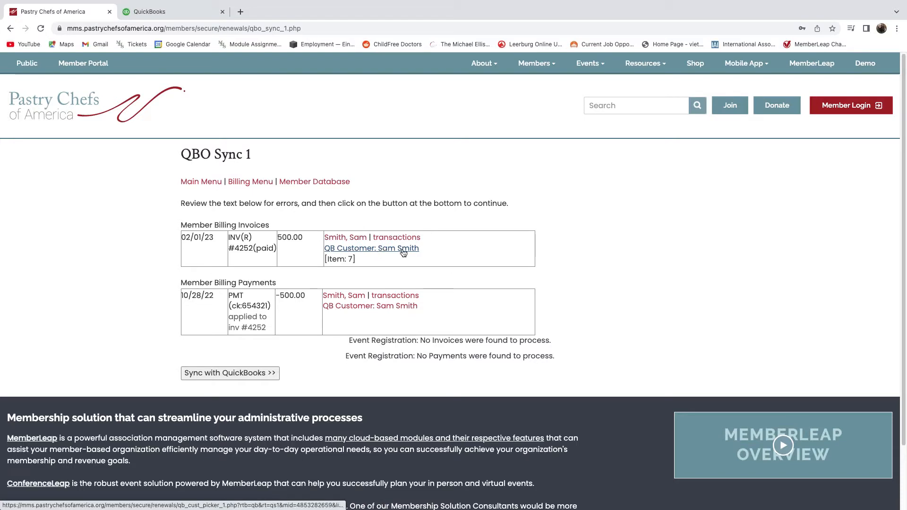
click(376, 249)
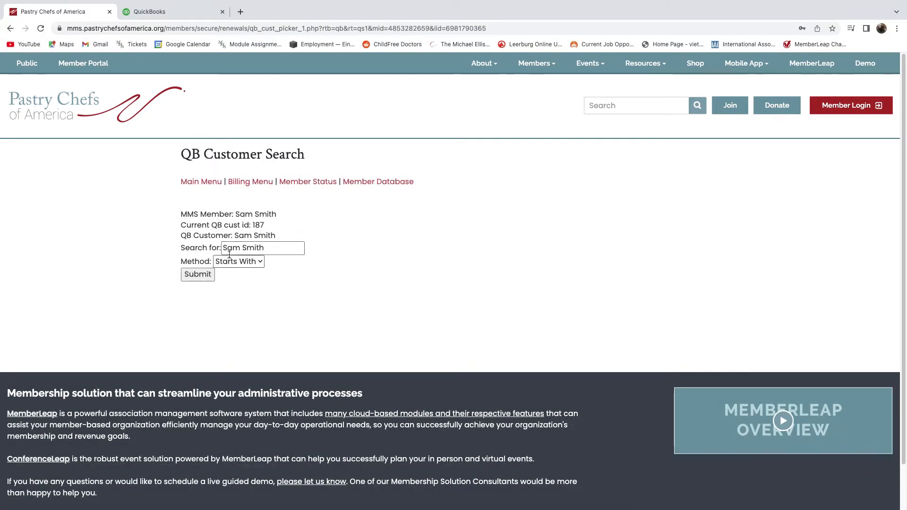
Search QuickBooks for a customer matching the member's name.
mouse_move(287, 248)
mouse_down()
mouse_move(183, 246)
mouse_move(270, 249)
mouse_up()
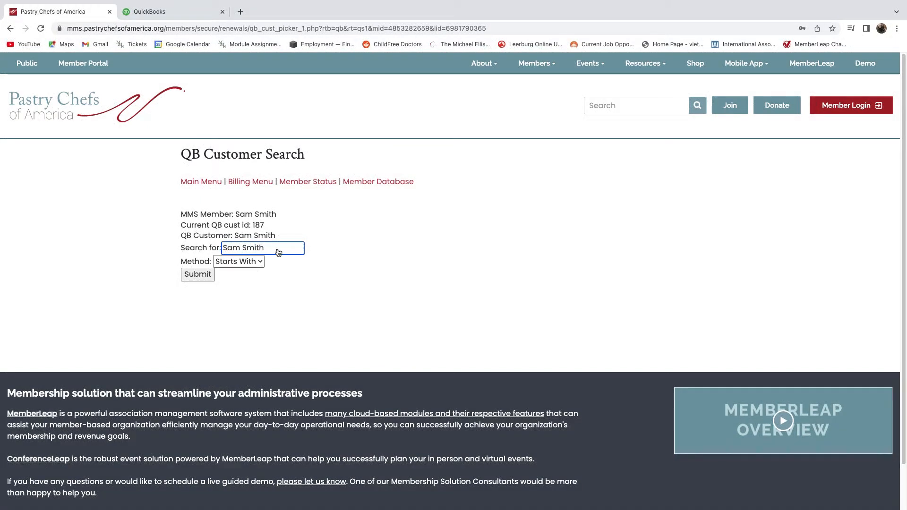
click(199, 275)
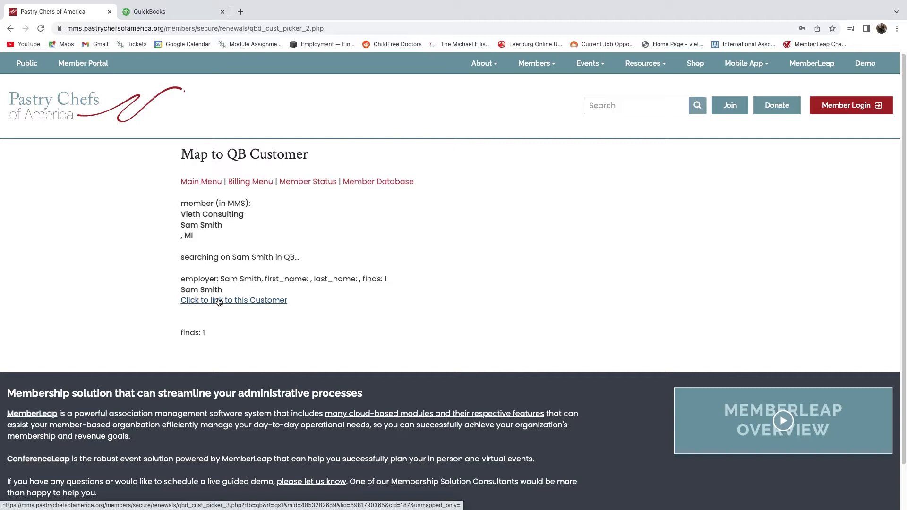
Link the member to the found QuickBooks customer and return to QBO Sync 1.
click(238, 301)
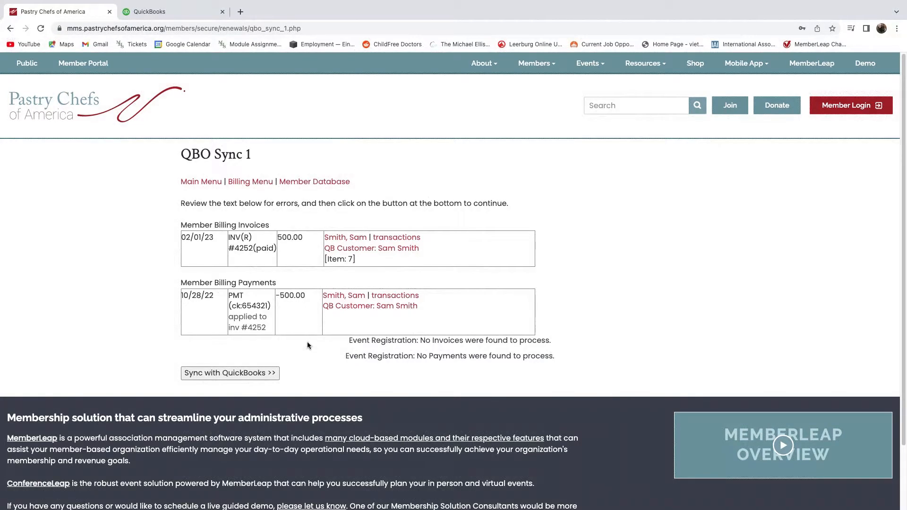
click(249, 183)
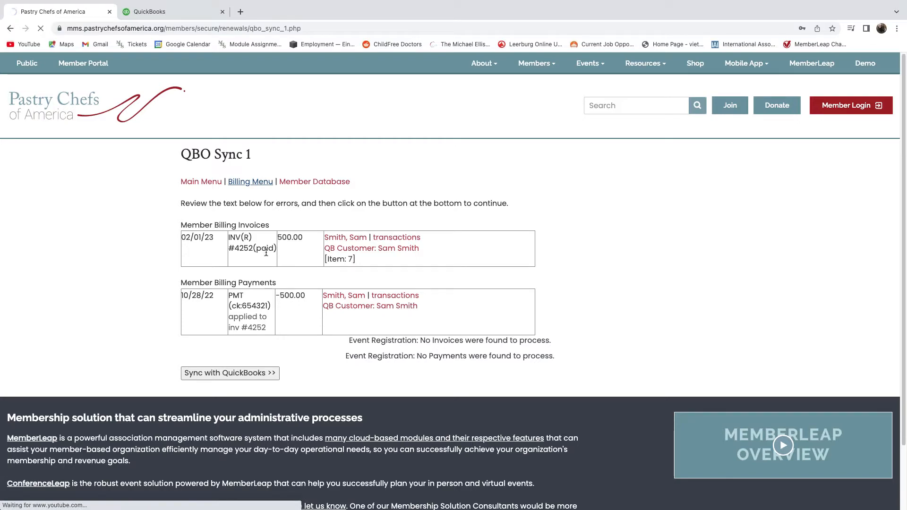
Open Edit General Ledger Accounts under the Data Export section of the Billing Menu.
scroll(365, 257, down, 2)
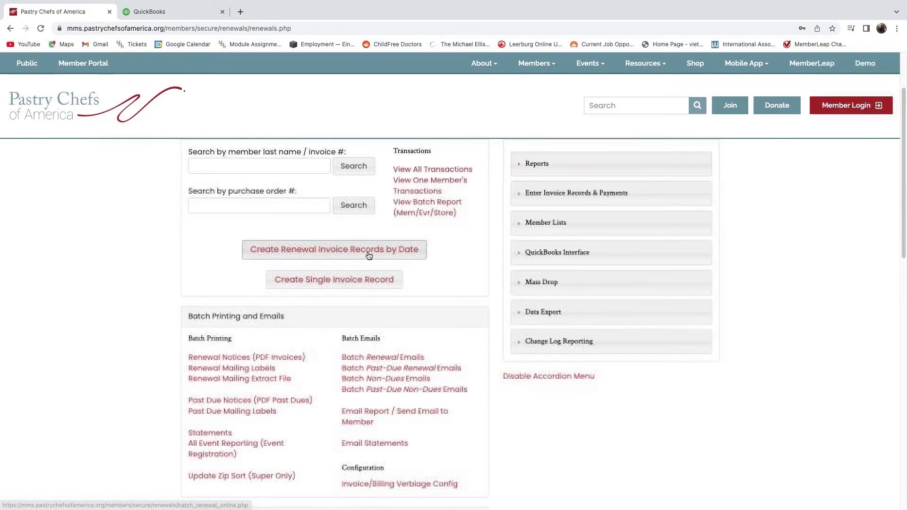
click(563, 316)
scroll(559, 358, down, 1)
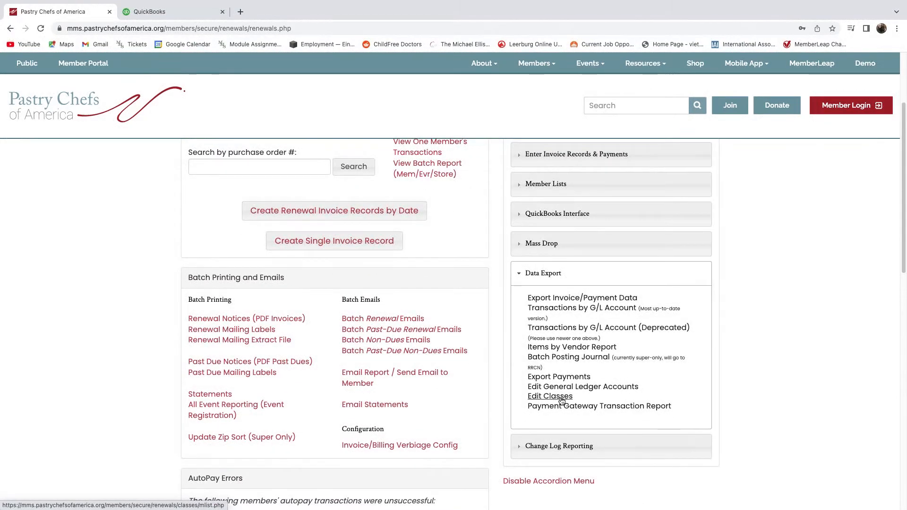
click(566, 387)
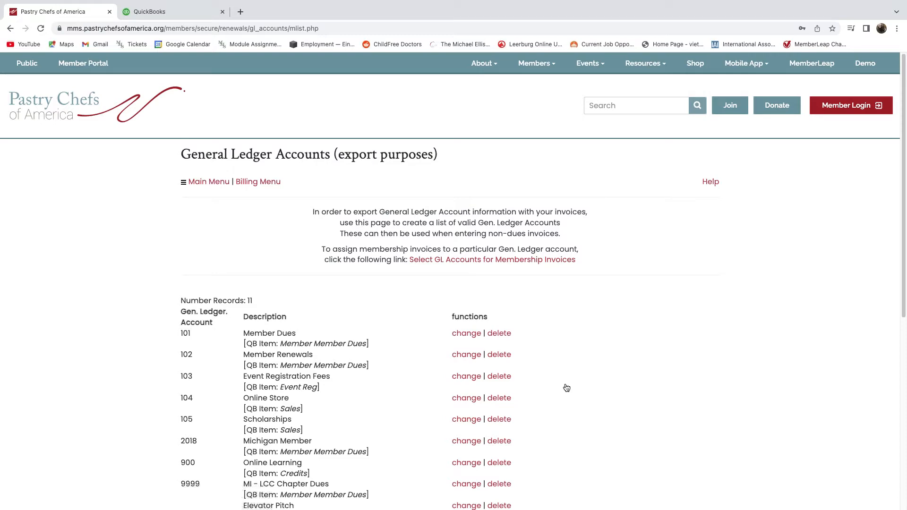
Review the 11 GL accounts, such as Member Dues, and their mapped QuickBooks items.
scroll(309, 360, down, 1)
scroll(310, 360, down, 2)
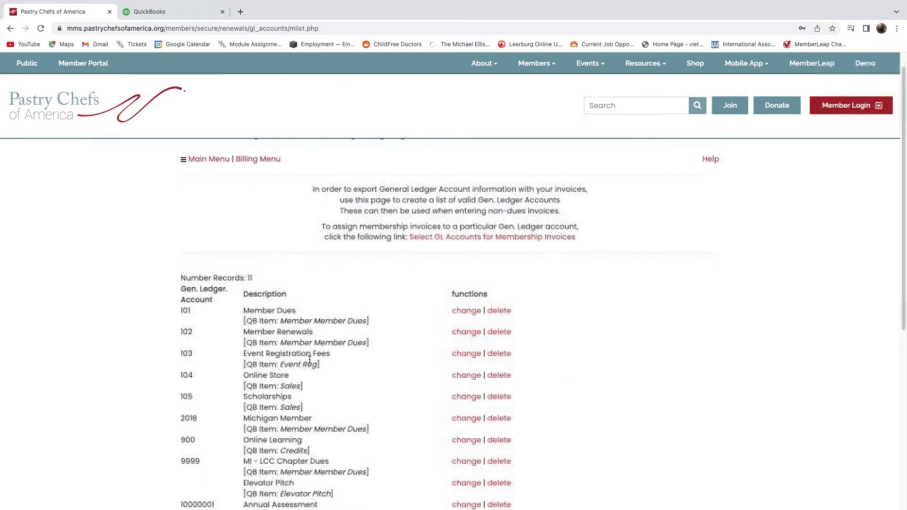
drag(244, 279, 371, 290)
click(246, 290)
click(372, 290)
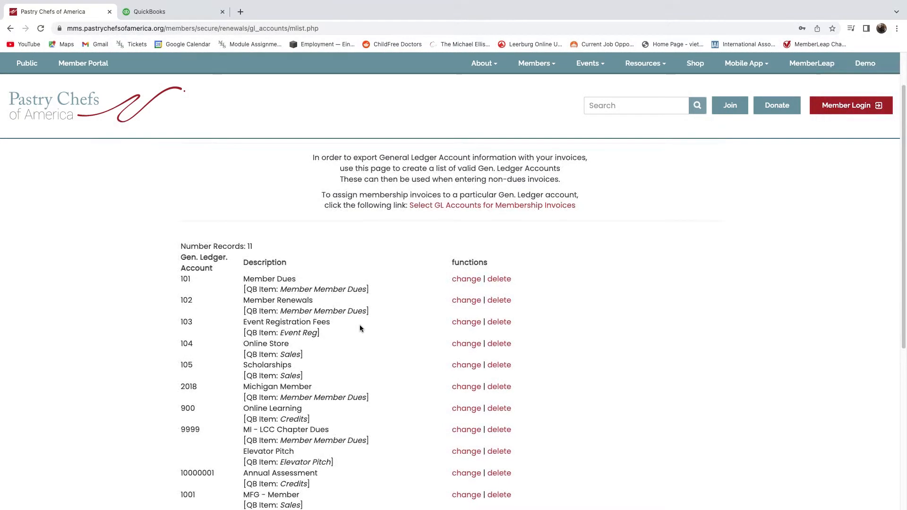
scroll(359, 324, down, 3)
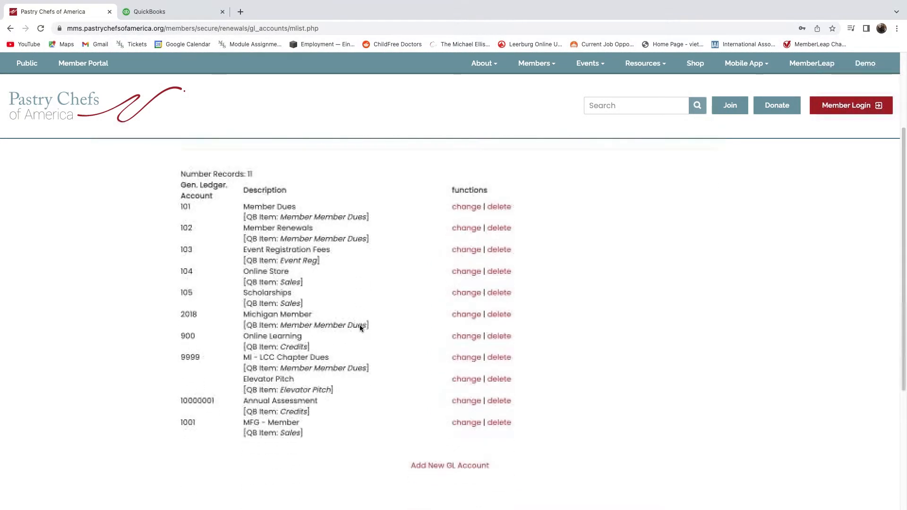
Begin adding a new general ledger account.
click(444, 462)
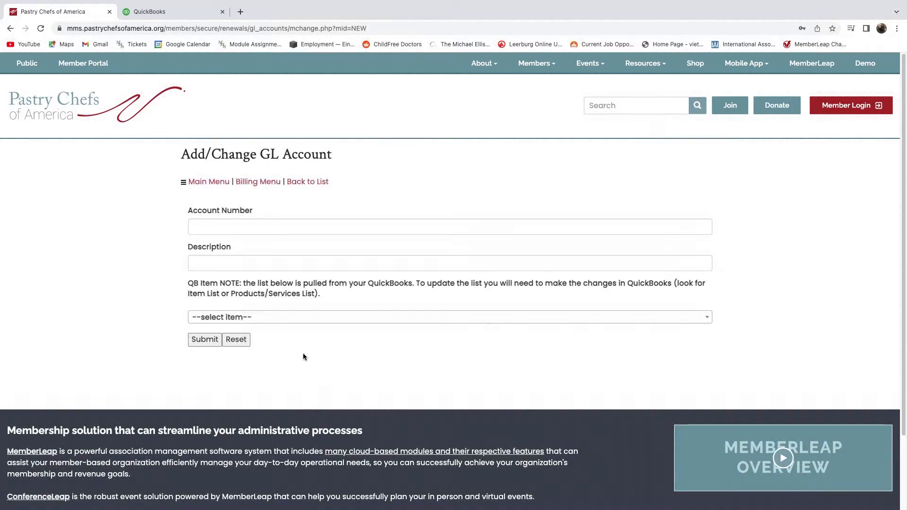
scroll(299, 350, down, 1)
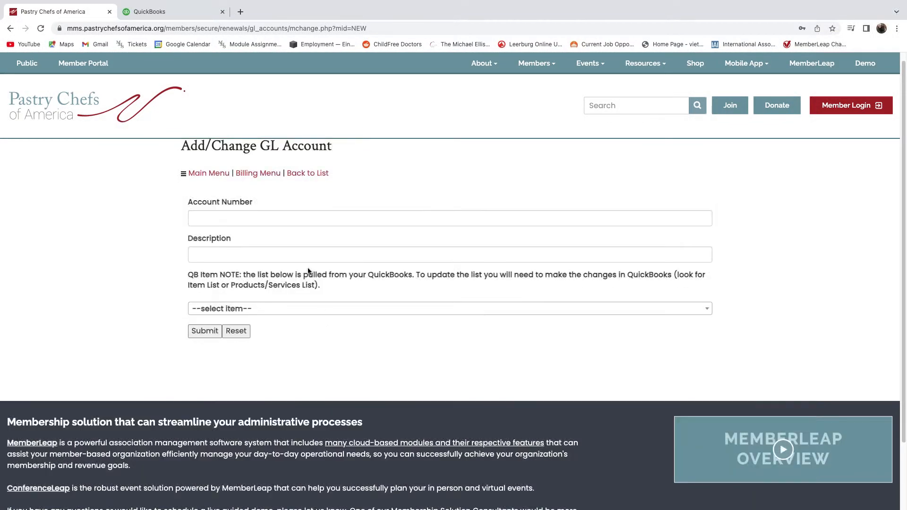
scroll(288, 312, up, 1)
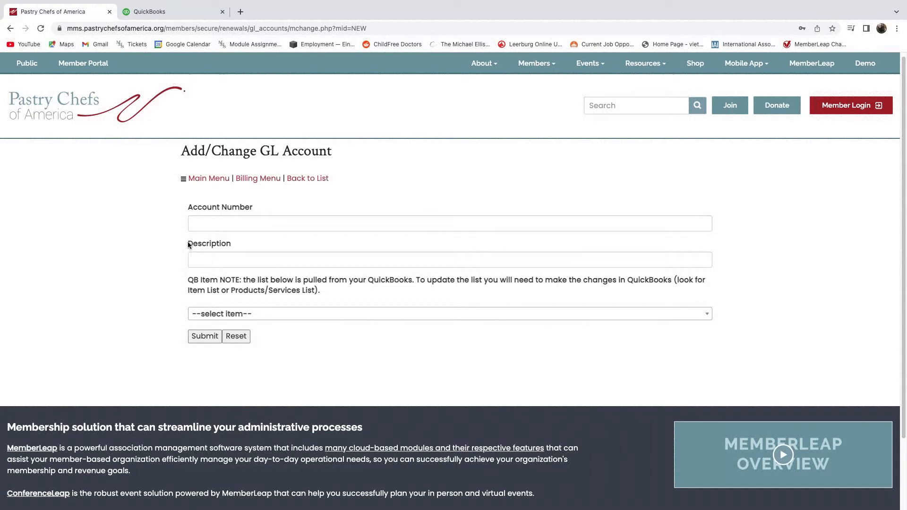
drag(188, 244, 235, 244)
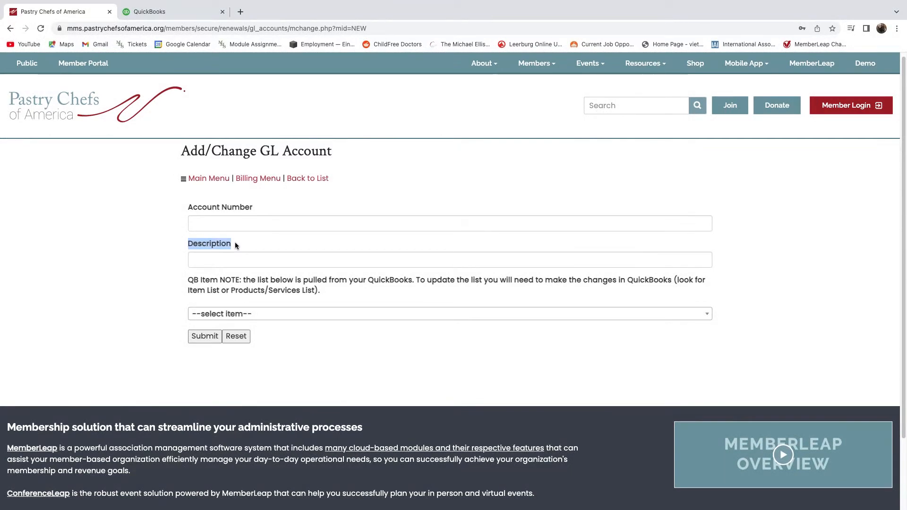
click(235, 245)
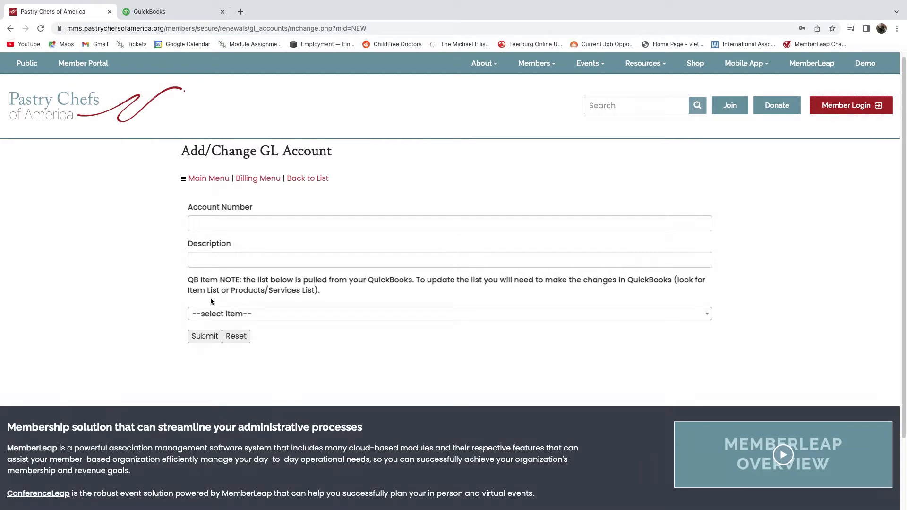
Choose Test Item as the QuickBooks item and enter 'Test Item' as the description.
click(253, 314)
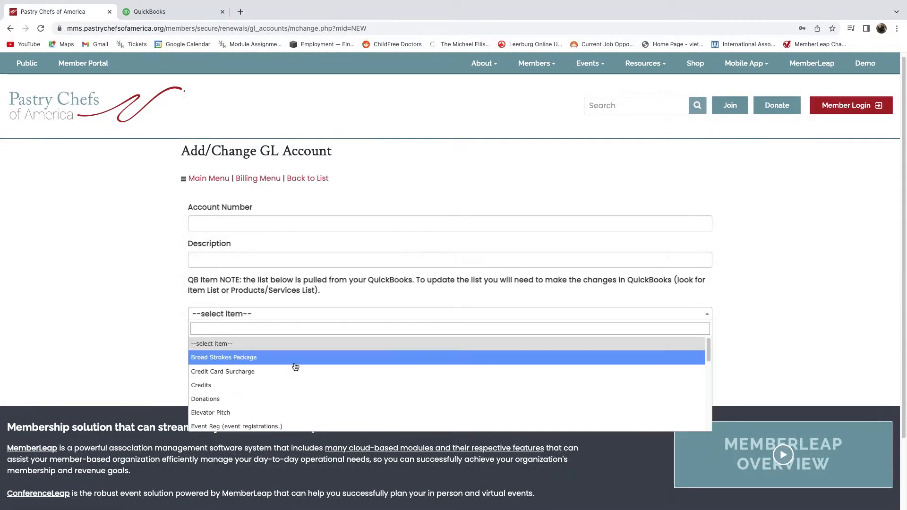
scroll(296, 381, down, 4)
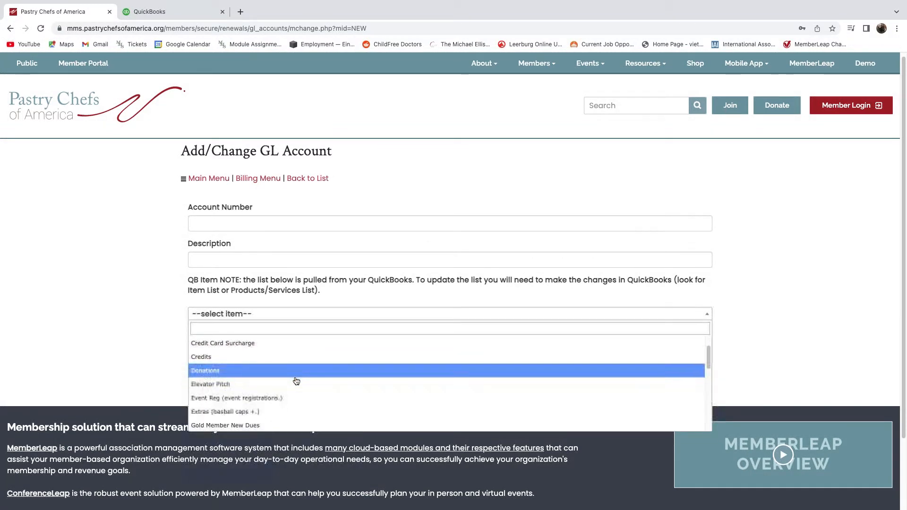
scroll(296, 381, down, 2)
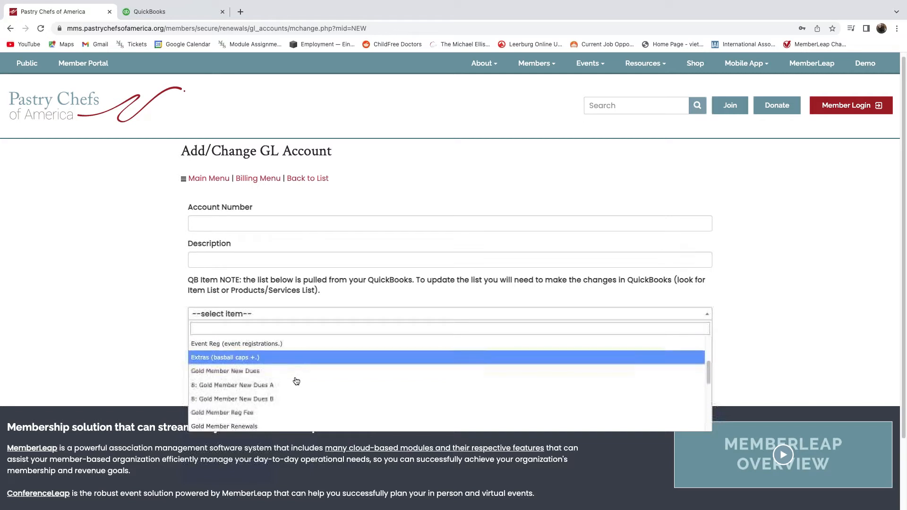
scroll(296, 381, down, 1)
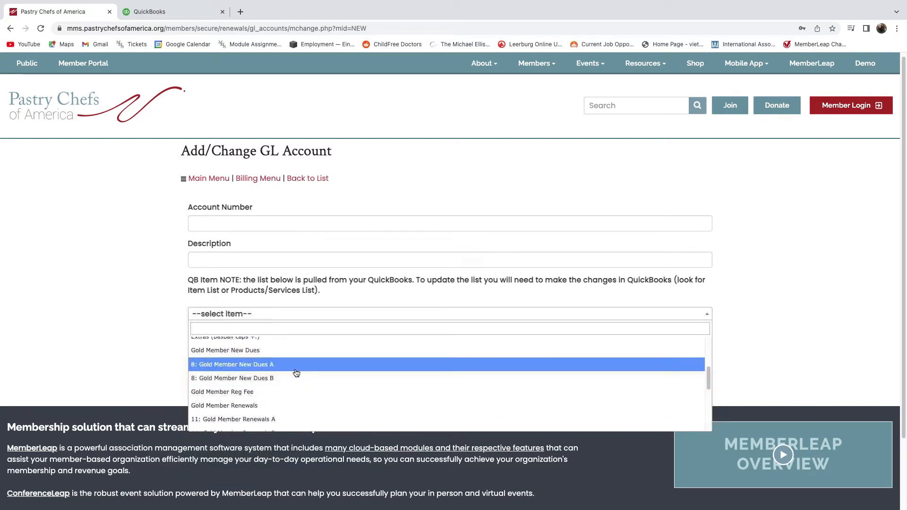
scroll(296, 373, down, 4)
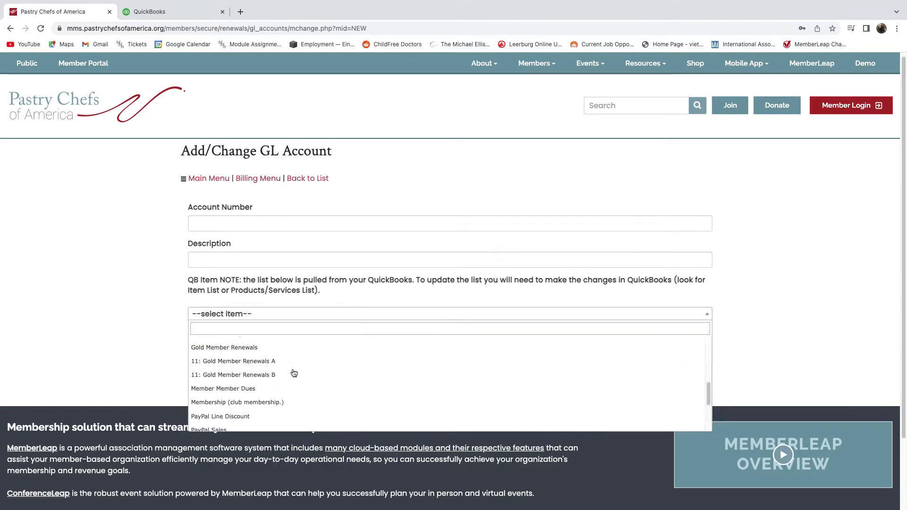
scroll(294, 373, down, 4)
scroll(294, 373, down, 3)
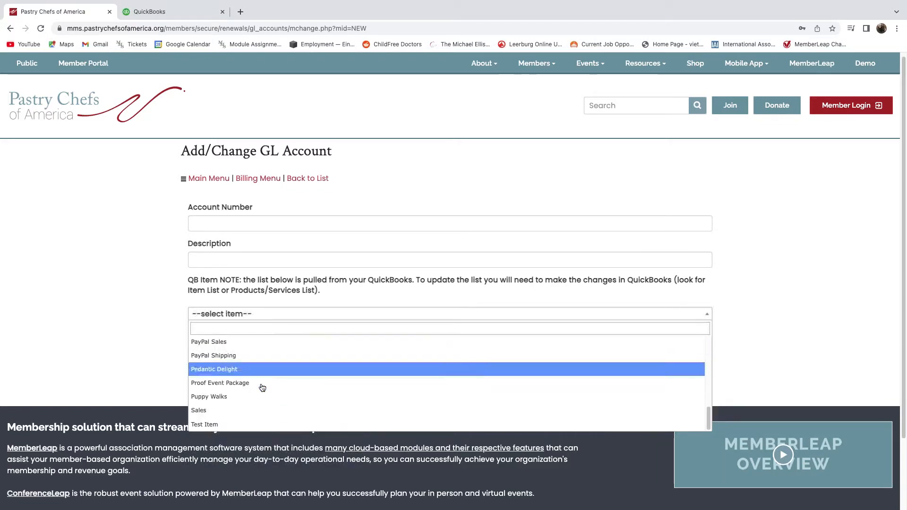
click(237, 424)
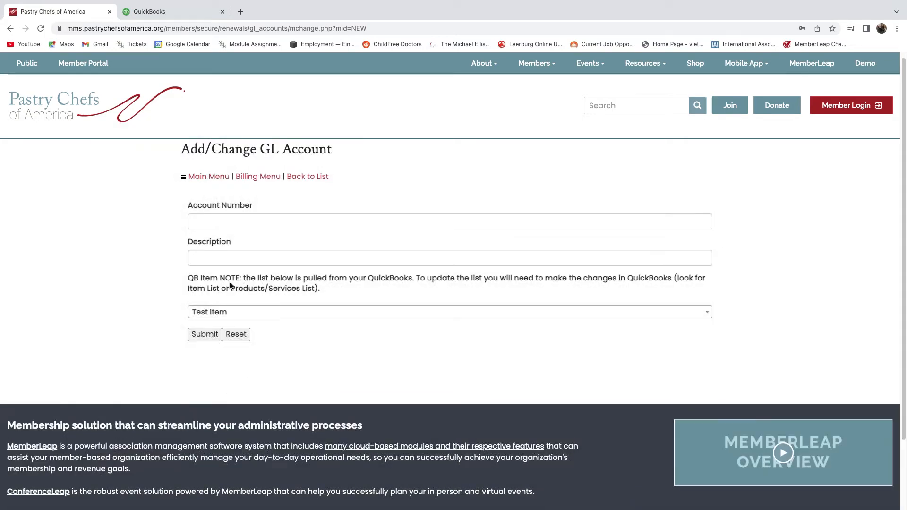
click(224, 259)
text(Test Item)
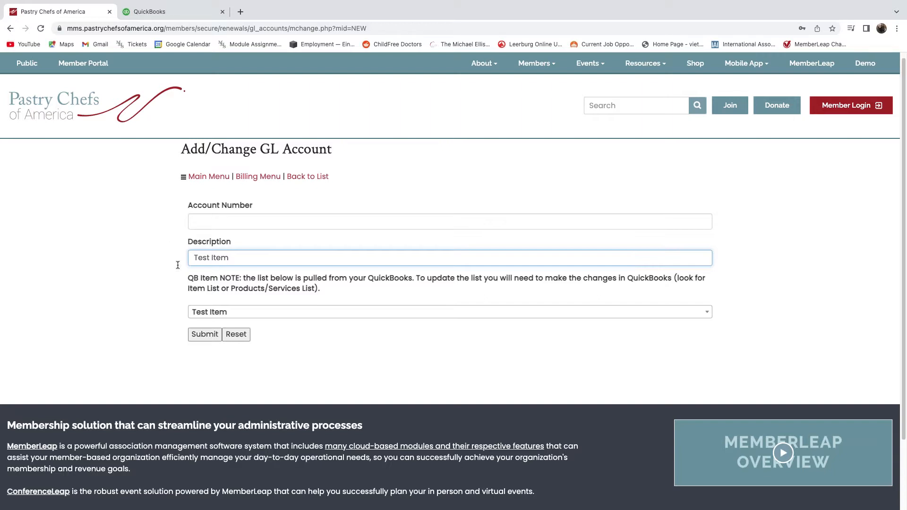
Save the Test Item GL account and confirm its row in the 12-record list.
click(209, 336)
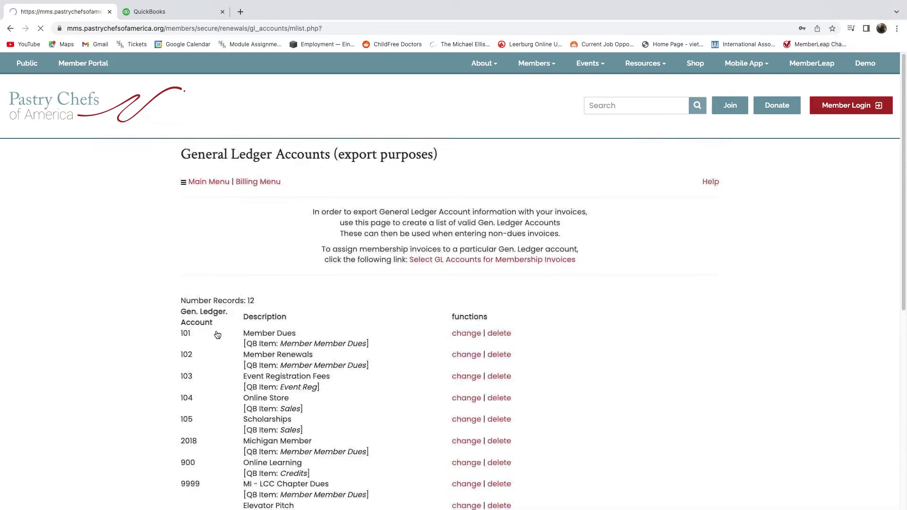
scroll(212, 367, down, 4)
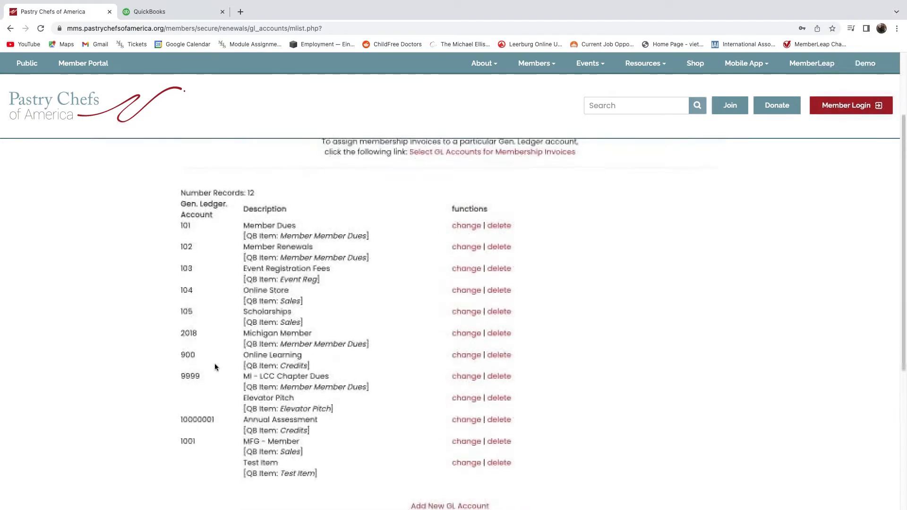
drag(243, 394, 315, 408)
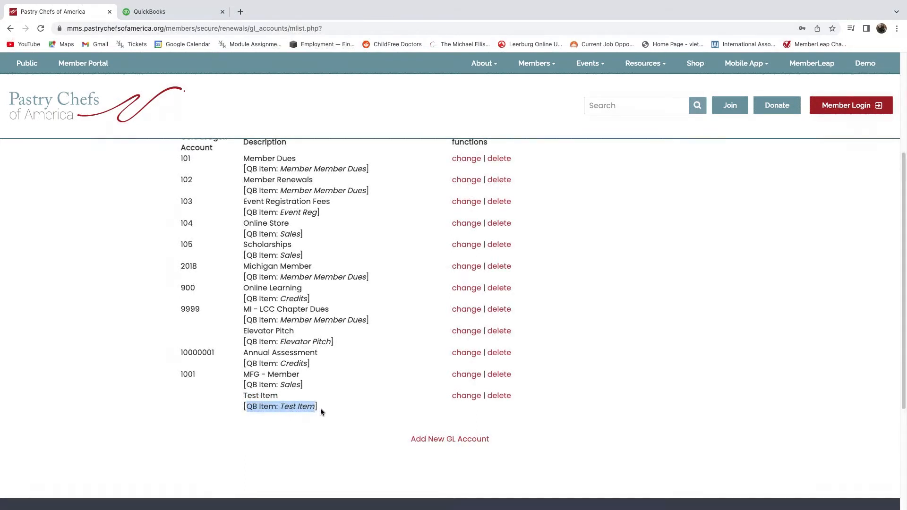
click(319, 408)
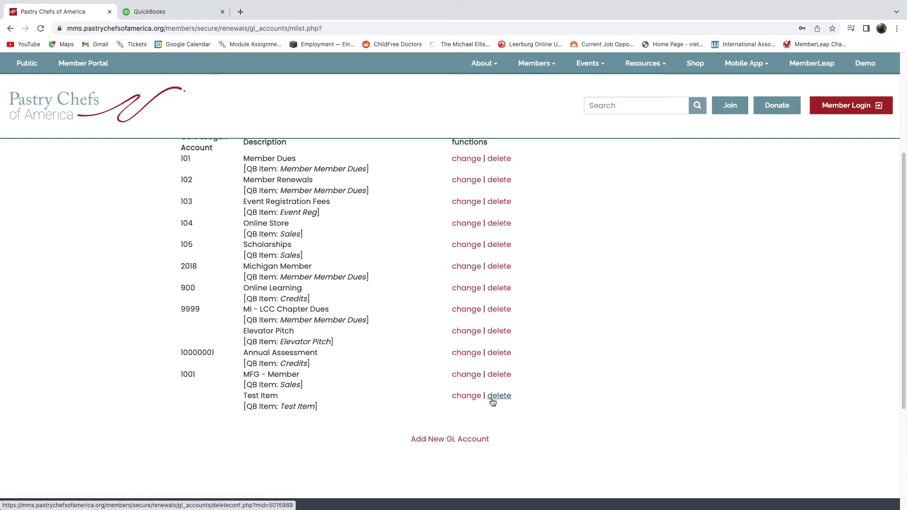
scroll(493, 402, up, 2)
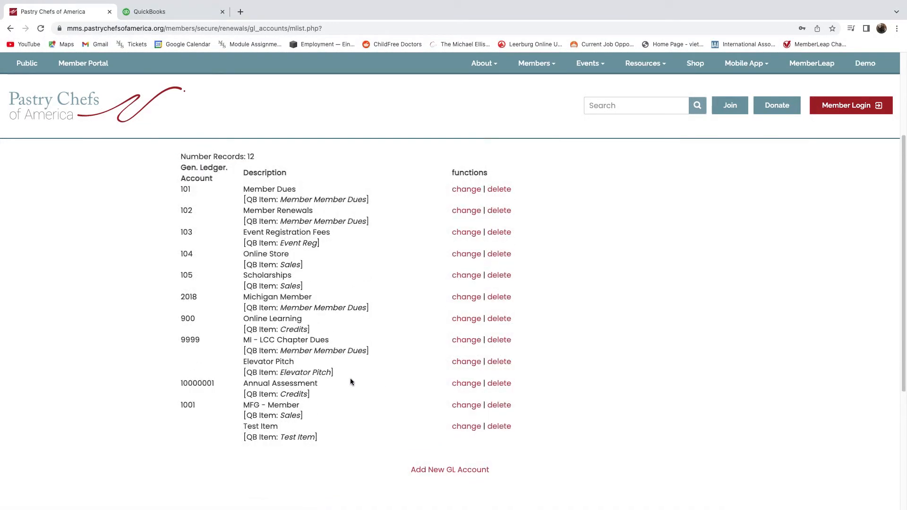
scroll(350, 382, up, 1)
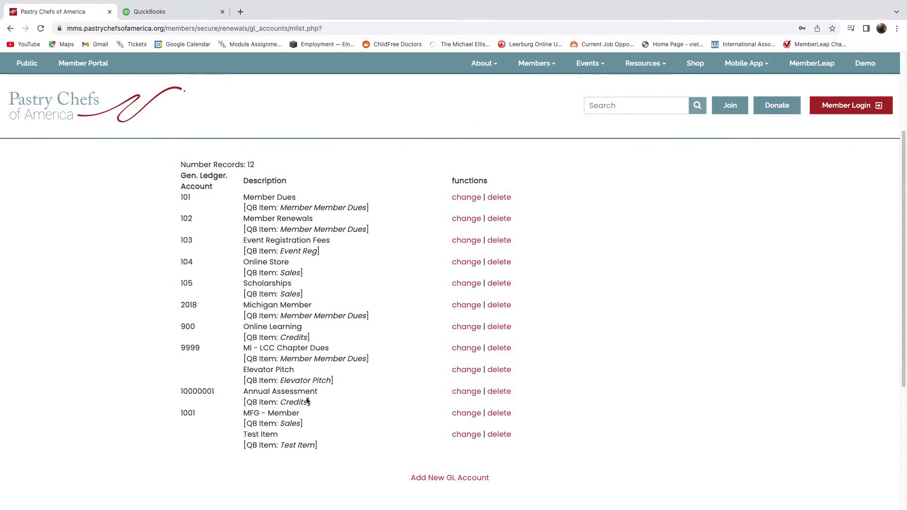
scroll(298, 417, up, 3)
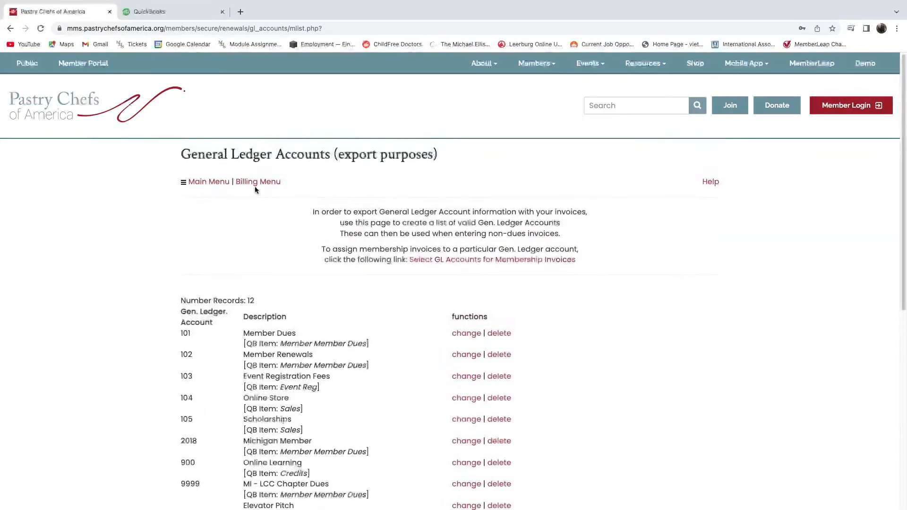
Open Edit Classes under Data Export and start a new class.
click(254, 183)
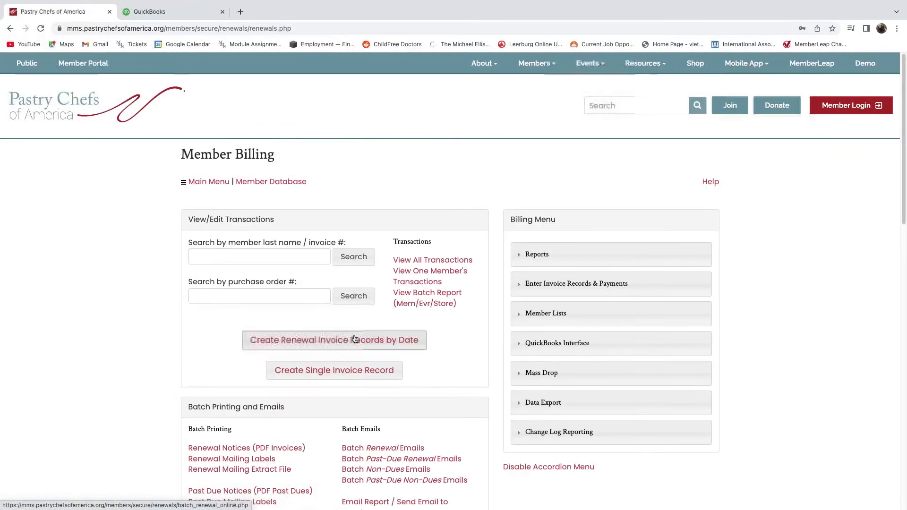
scroll(555, 391, down, 2)
click(553, 390)
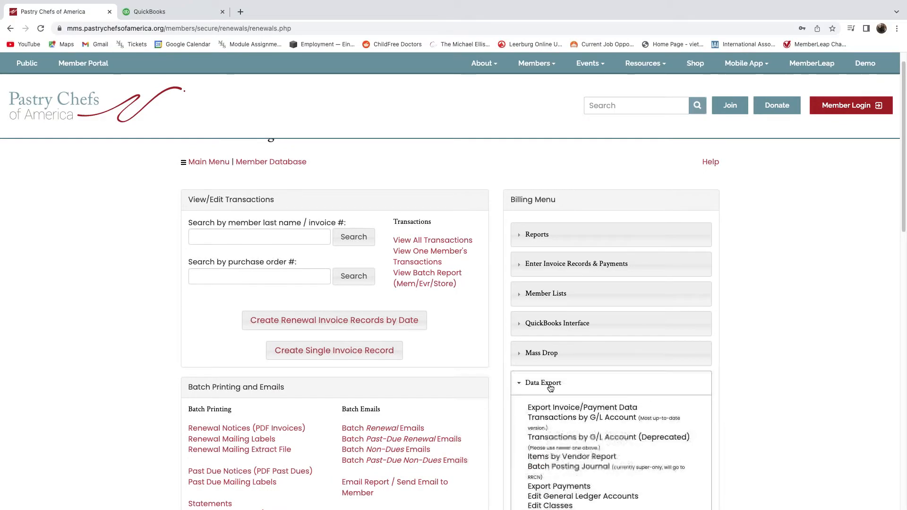
scroll(547, 387, down, 2)
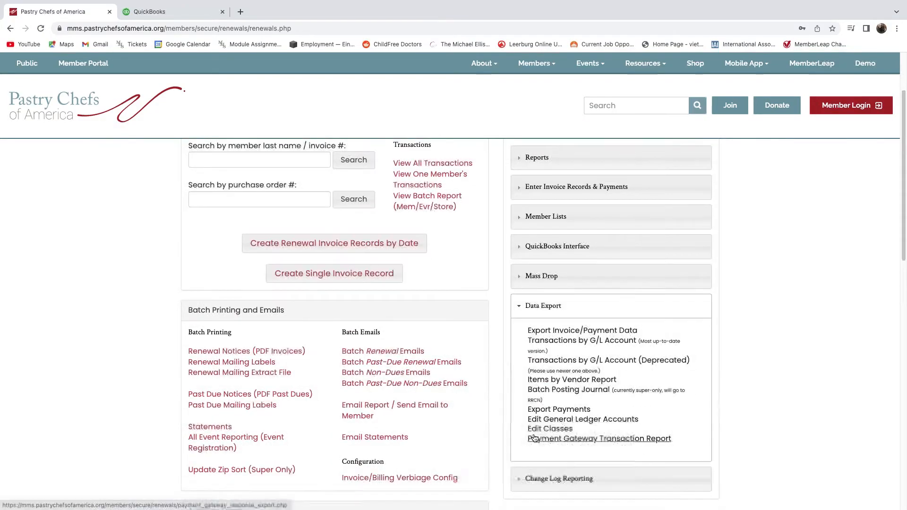
click(541, 430)
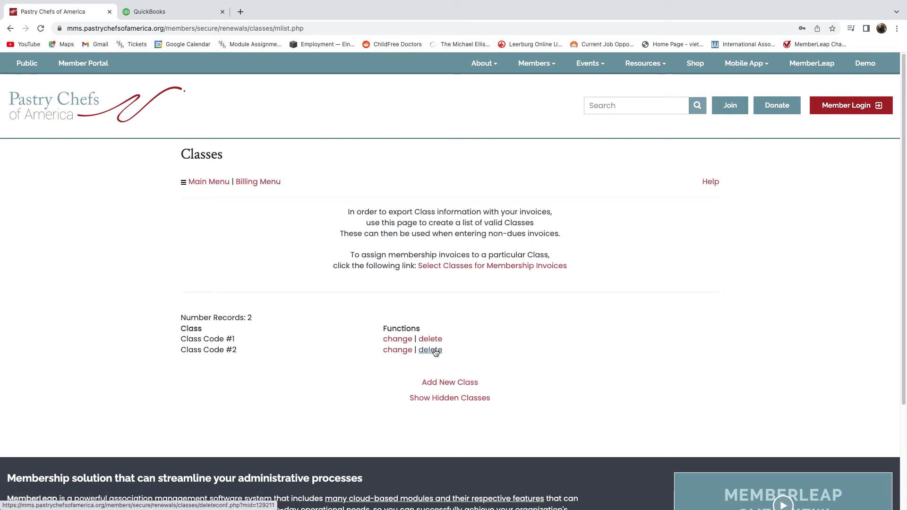
click(439, 383)
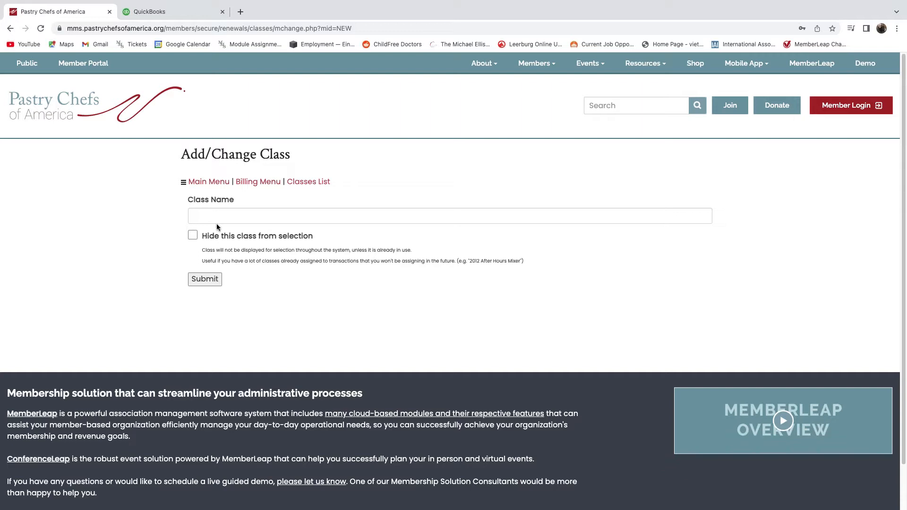
click(193, 236)
Review the two existing classes, including Class Code #1, then return to the Billing Menu.
click(259, 183)
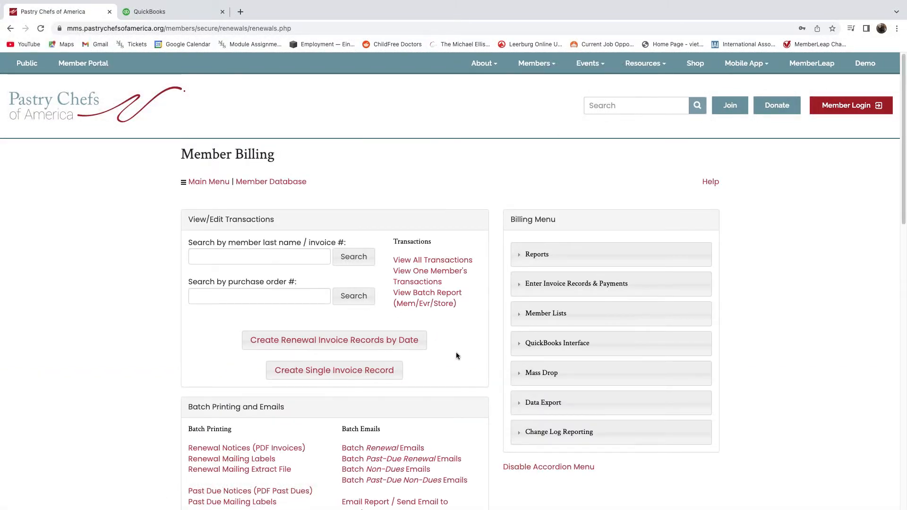
scroll(456, 352, down, 1)
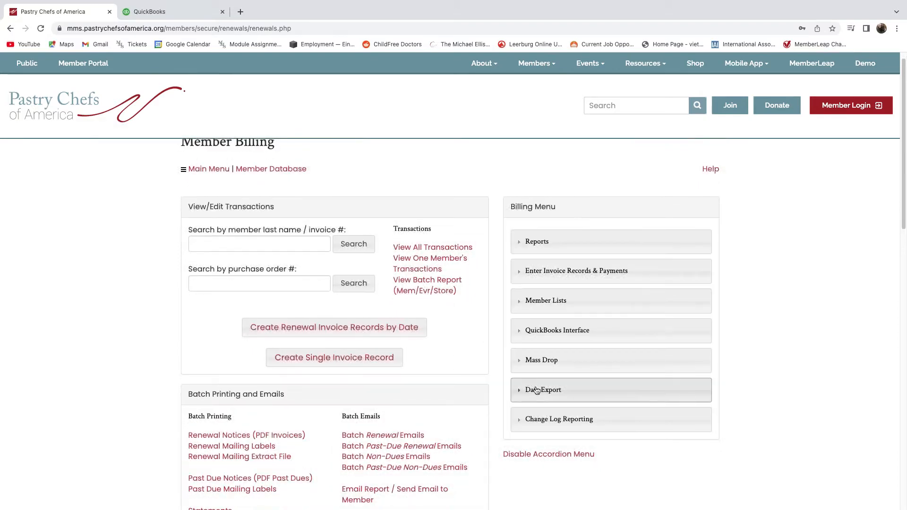
click(544, 390)
scroll(545, 447, down, 3)
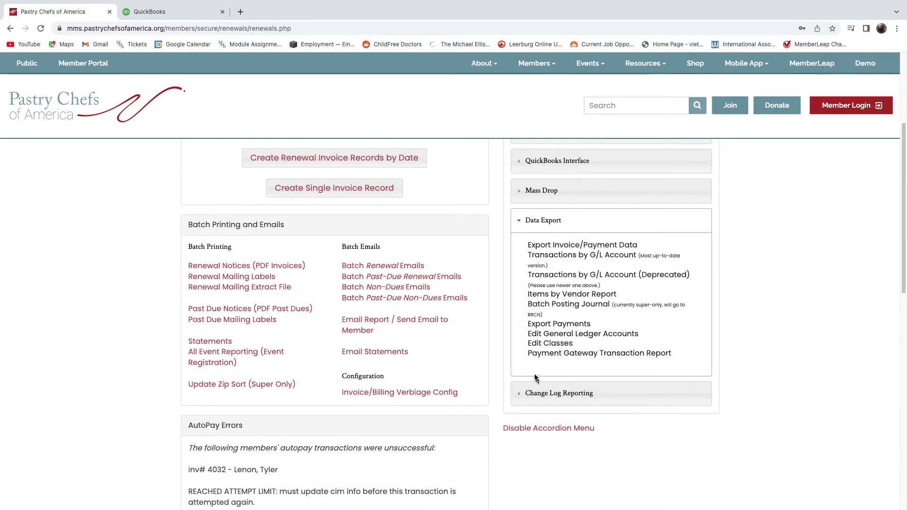
click(543, 351)
drag(179, 338, 236, 341)
click(237, 339)
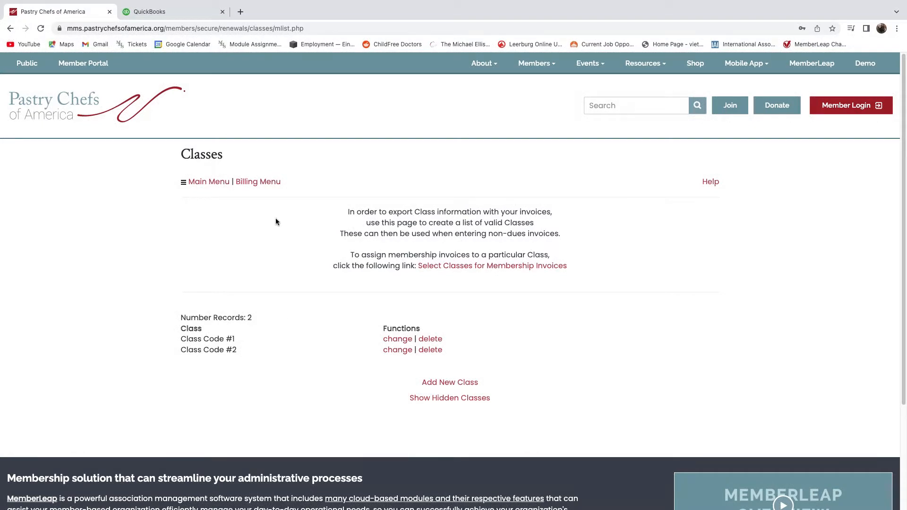
click(259, 183)
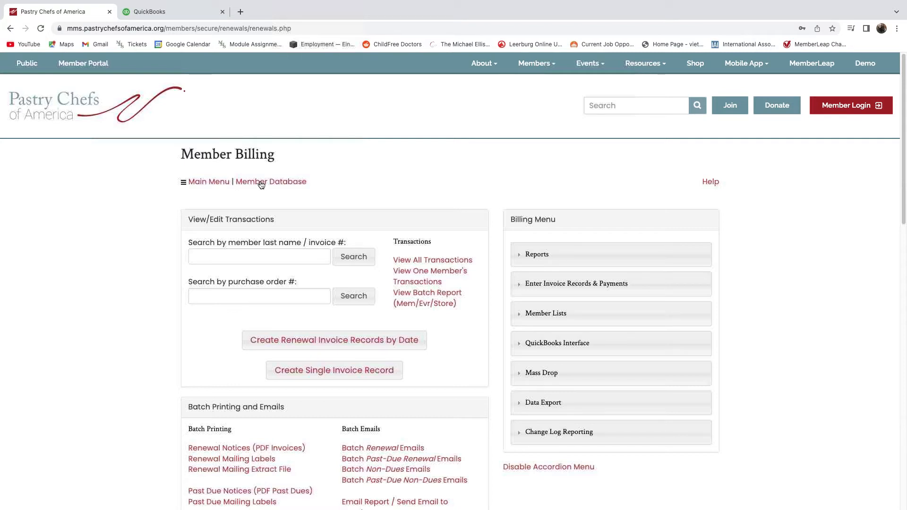
Open the membership plan list and edit the Executive Member plan.
click(265, 185)
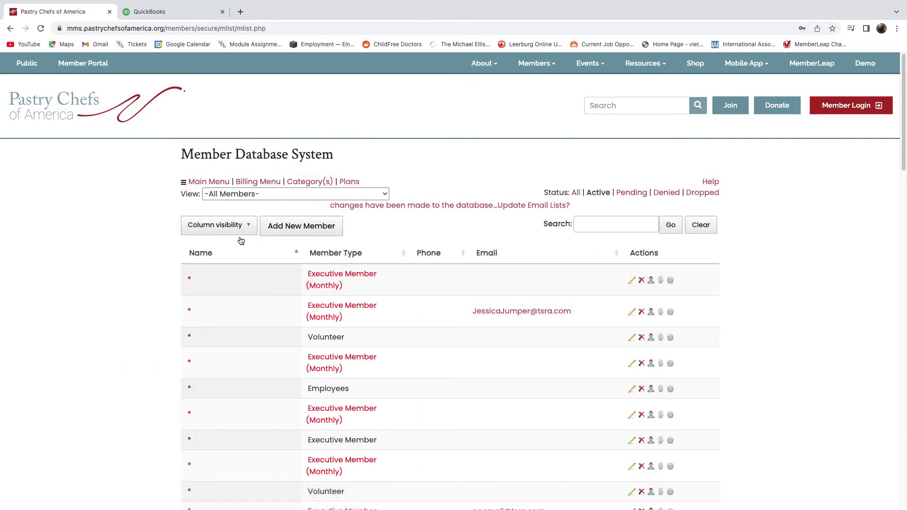
click(349, 182)
scroll(373, 335, down, 1)
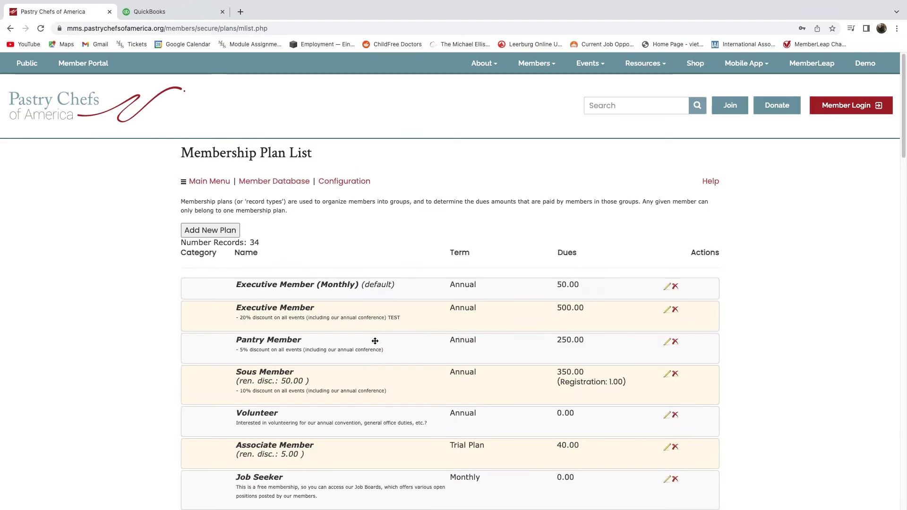
click(663, 307)
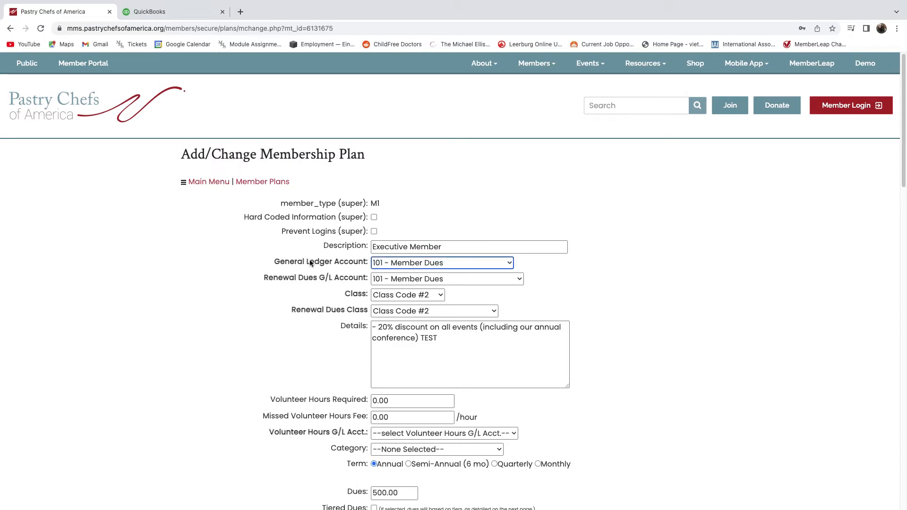
Review the Executive Member plan's renewal dues G/L account and class settings.
drag(320, 262, 345, 314)
click(318, 279)
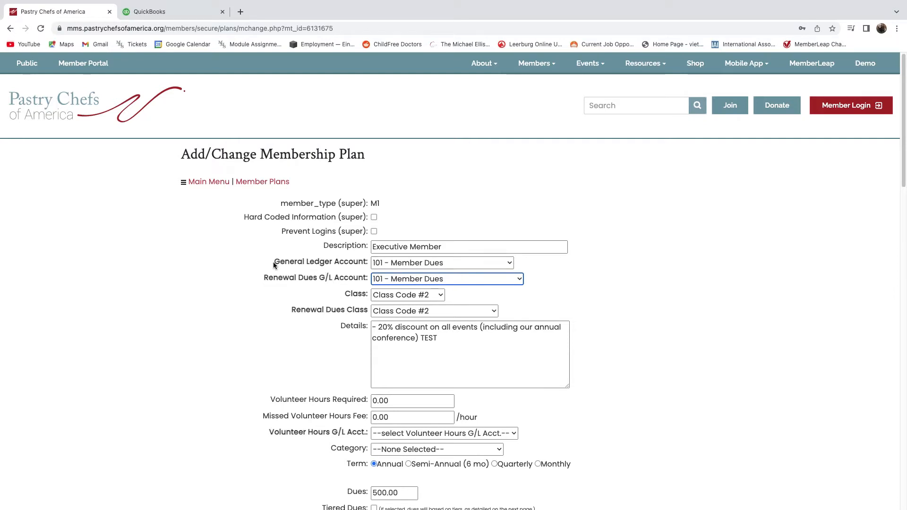
drag(273, 263, 355, 263)
drag(345, 294, 358, 295)
click(362, 294)
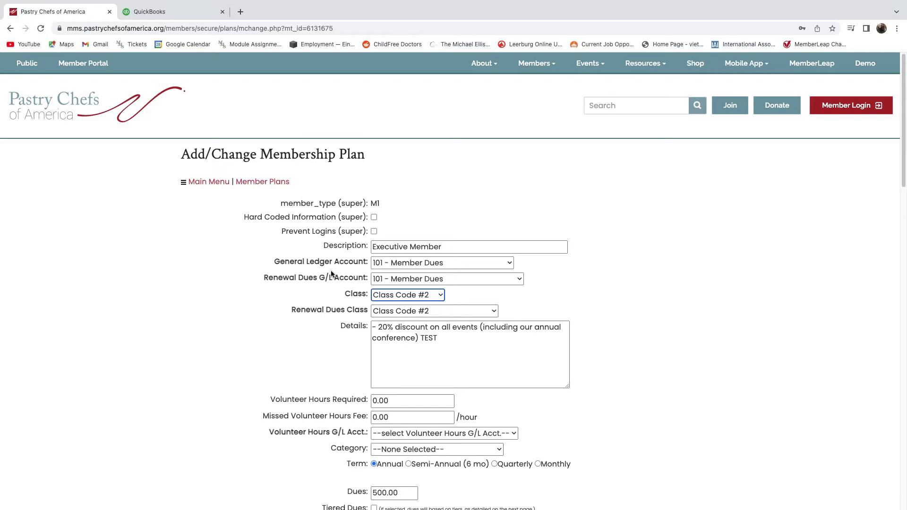
Check the one-time registration fee G/L account without changes and save the plan.
scroll(303, 328, down, 3)
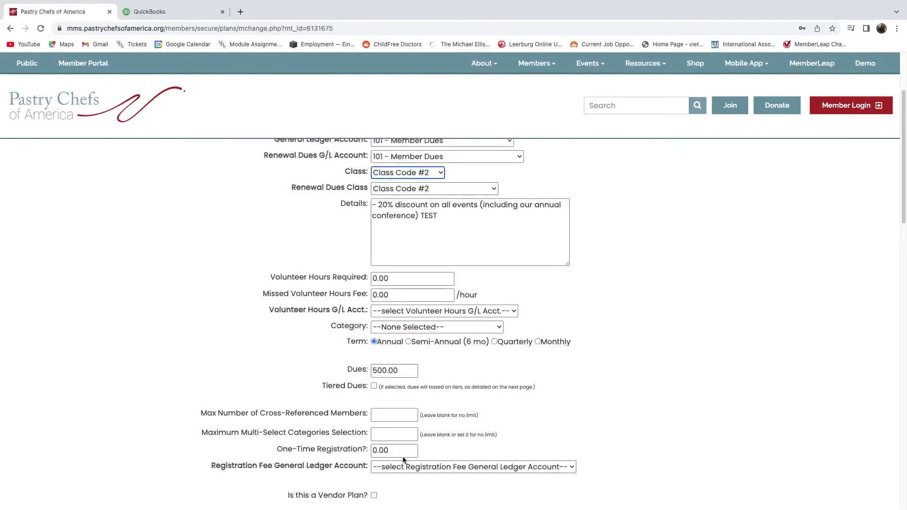
scroll(345, 442, down, 1)
triple_click(280, 434)
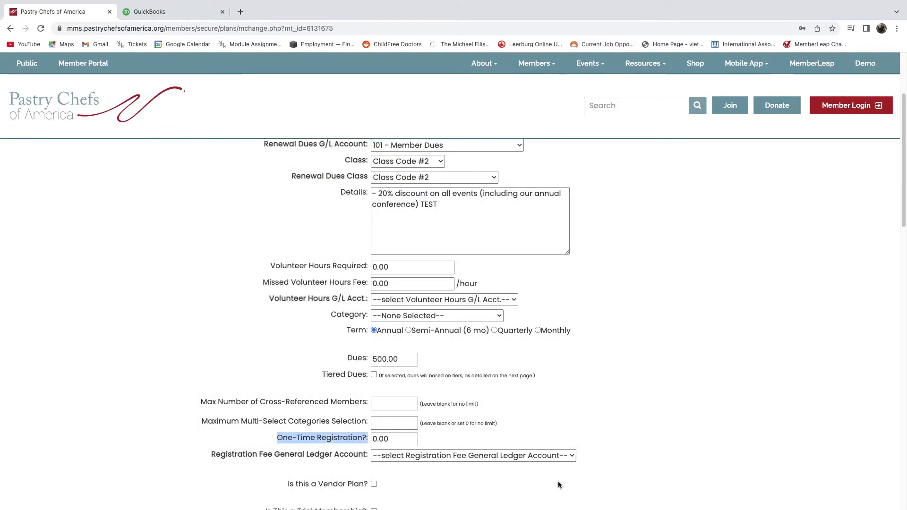
click(414, 460)
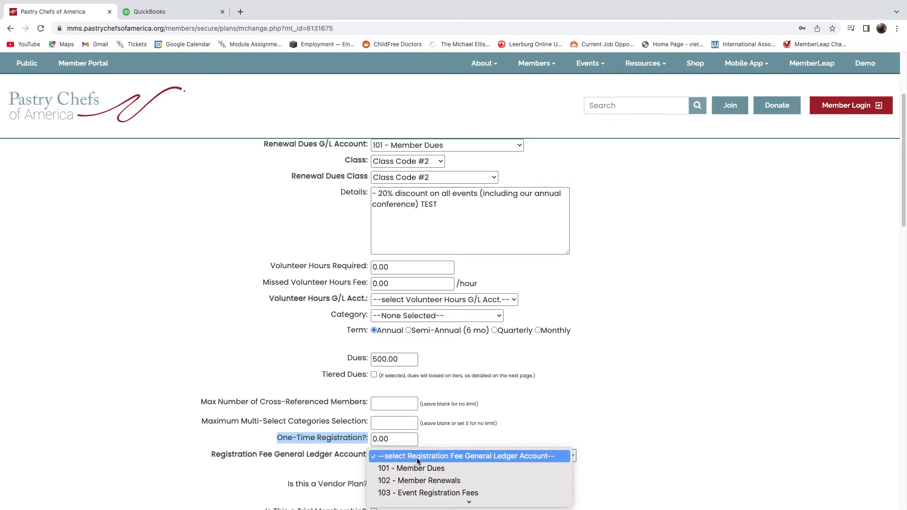
click(296, 452)
scroll(352, 432, down, 5)
scroll(342, 432, down, 13)
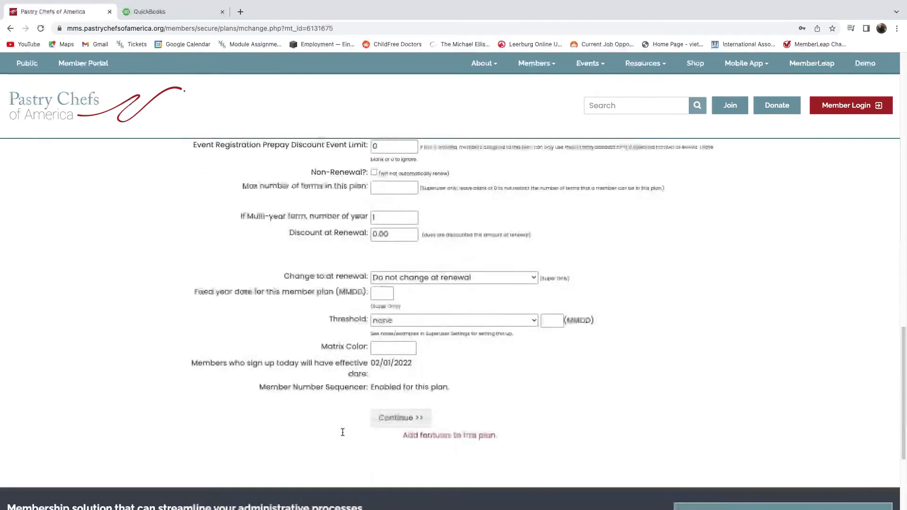
click(390, 372)
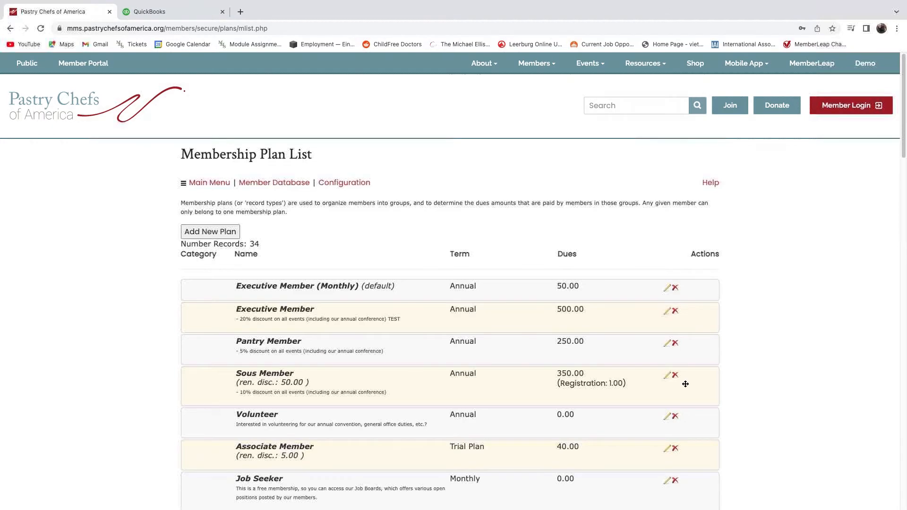
From the main menu, open Events > Event Registration and edit 54th Annual Convention - Eclair de Lune.
click(212, 187)
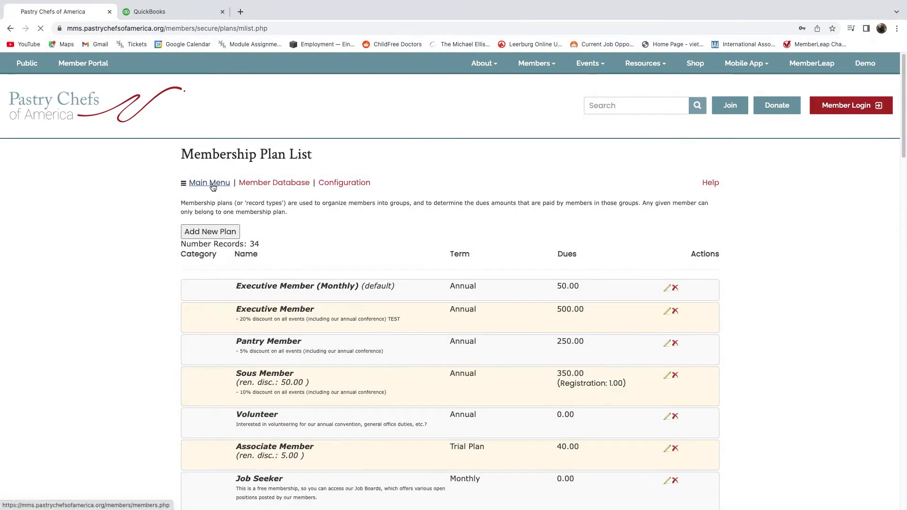
mouse_move(273, 216)
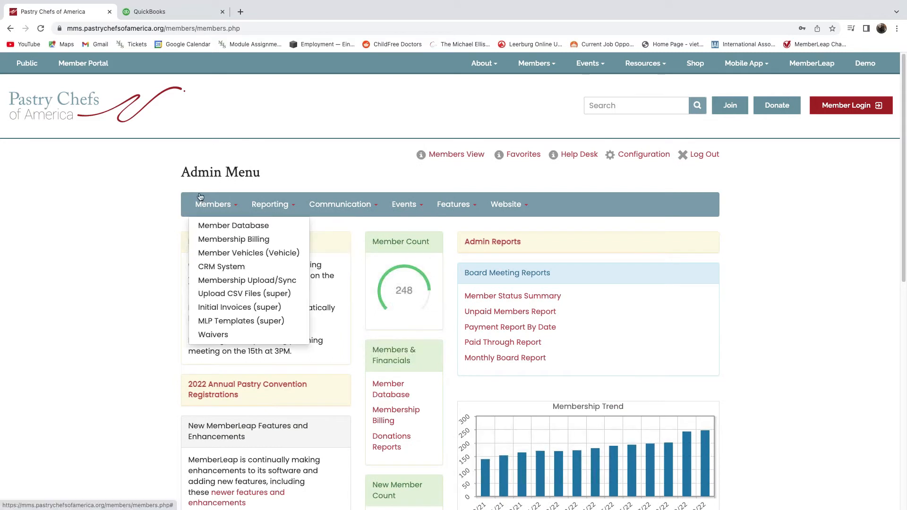
mouse_move(426, 213)
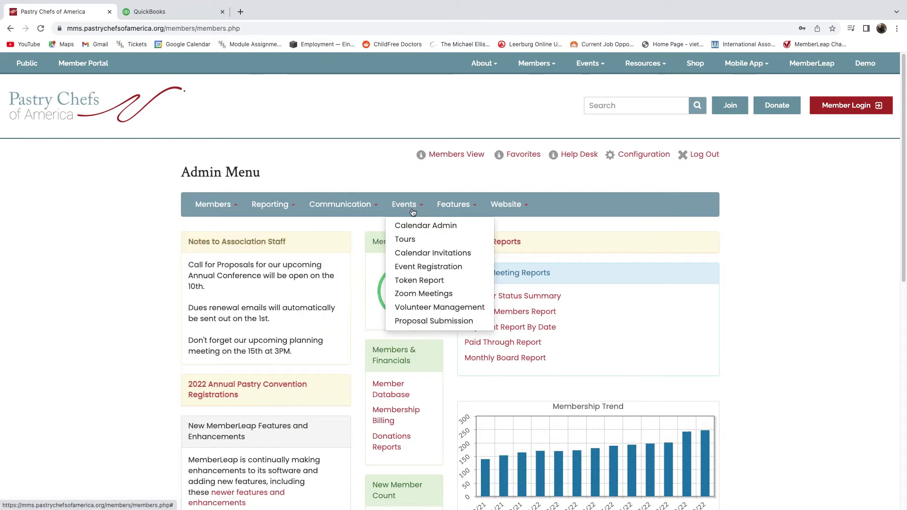
click(424, 266)
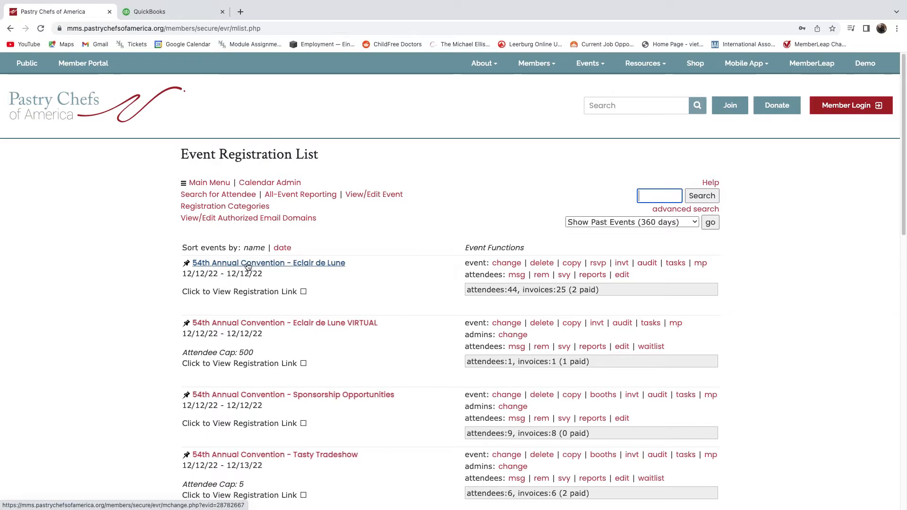
click(507, 264)
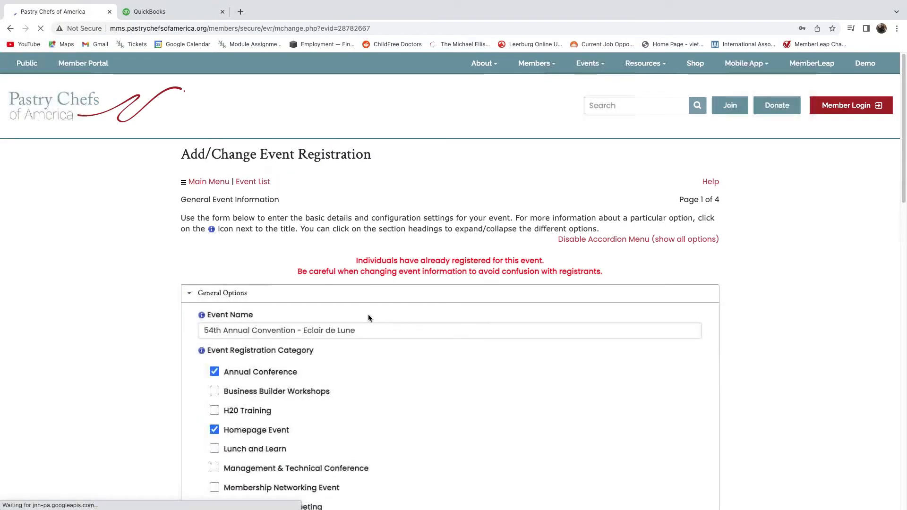
Expand the event's Invoice, Discount and Payment Options section and review it.
scroll(369, 313, down, 2)
scroll(369, 315, down, 8)
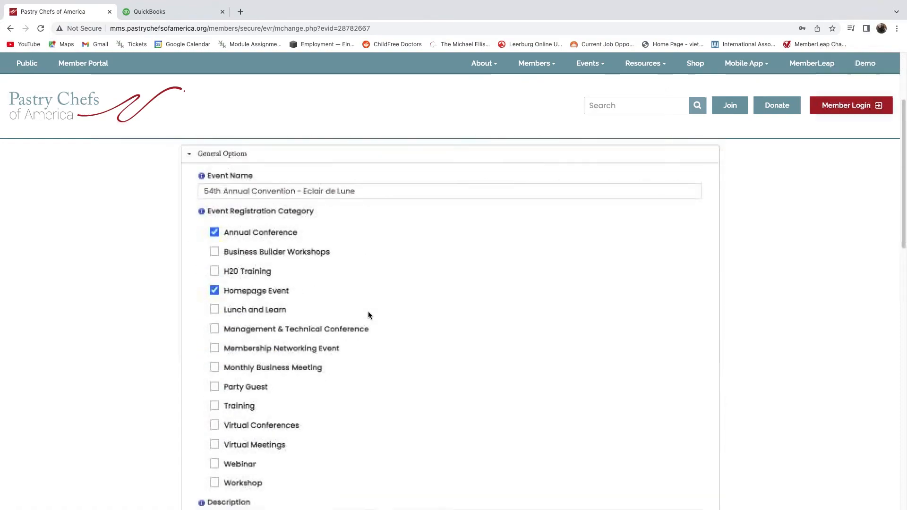
scroll(371, 313, down, 7)
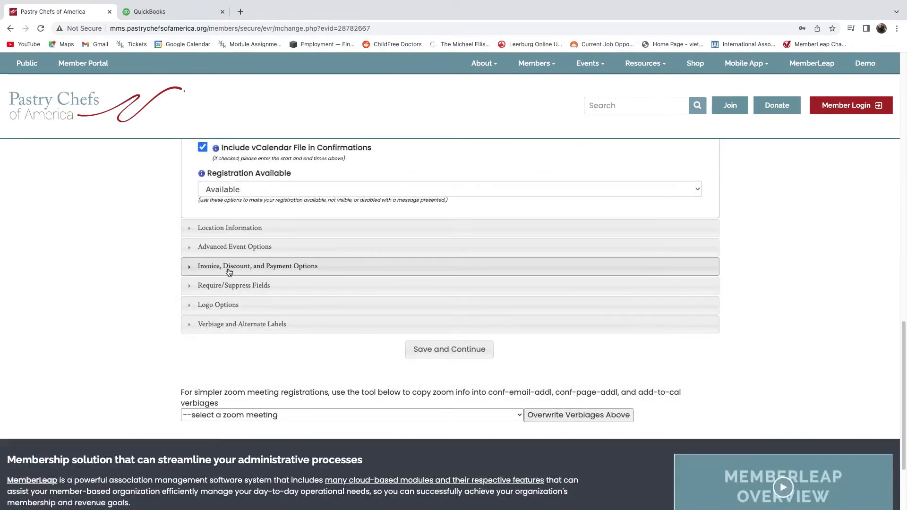
click(359, 272)
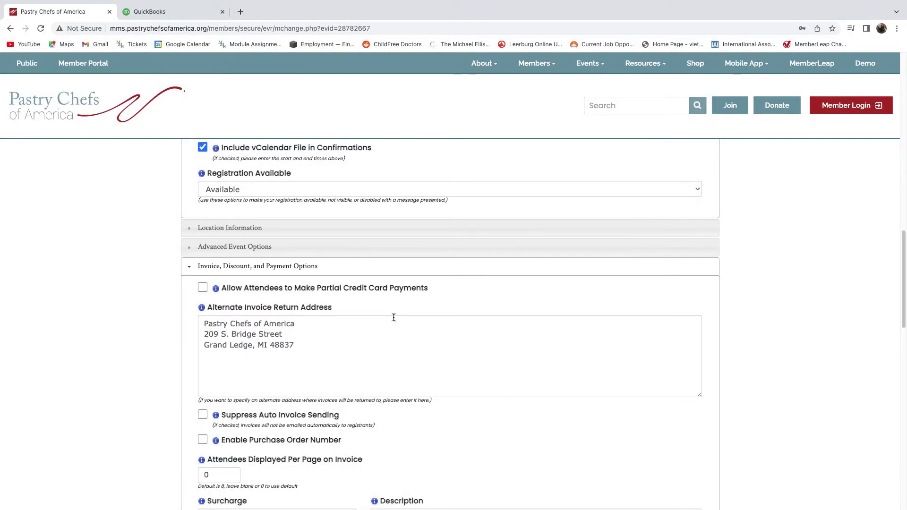
scroll(392, 318, down, 7)
scroll(394, 320, down, 5)
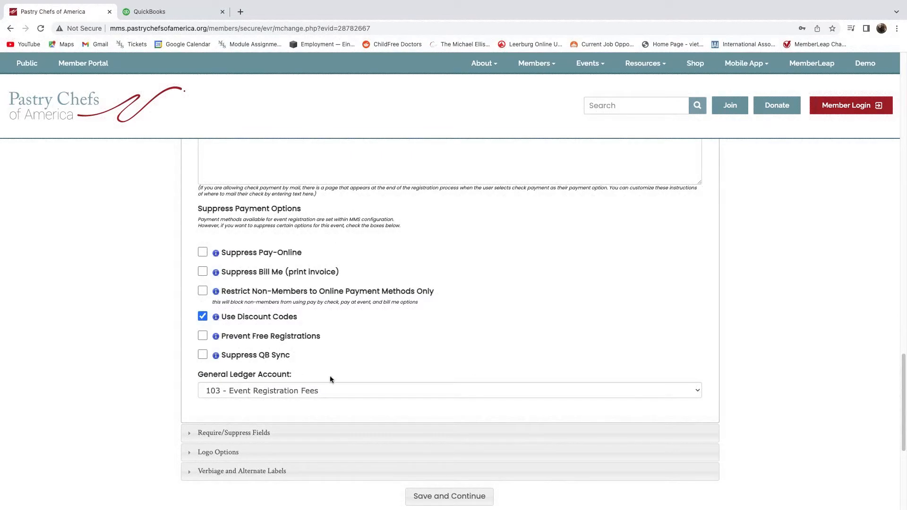
click(289, 391)
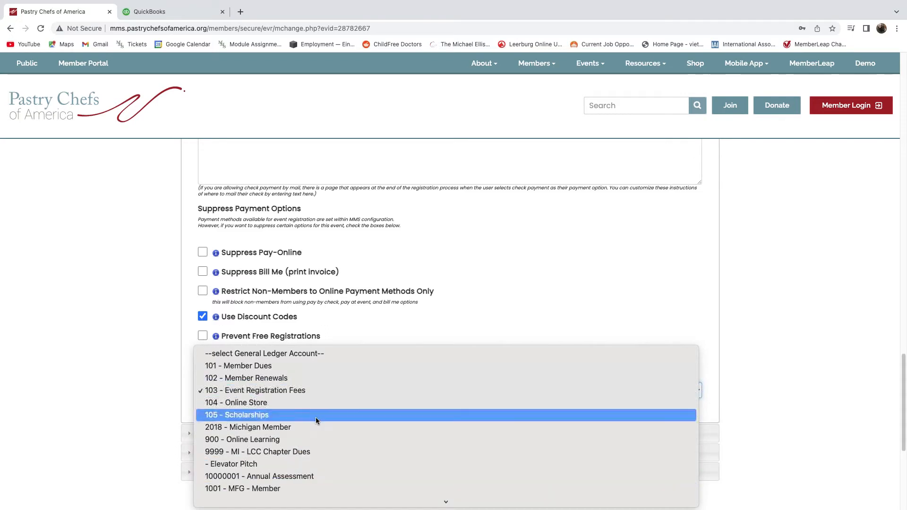
scroll(308, 409, down, 1)
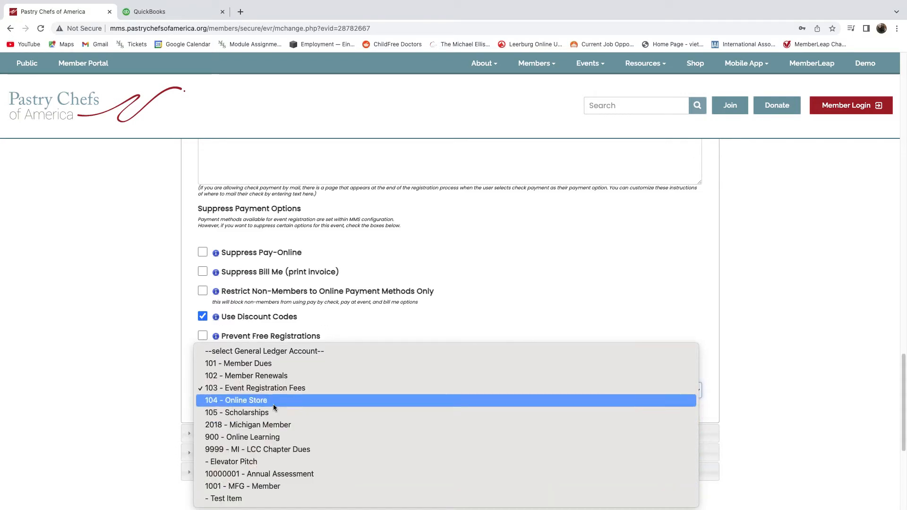
click(160, 387)
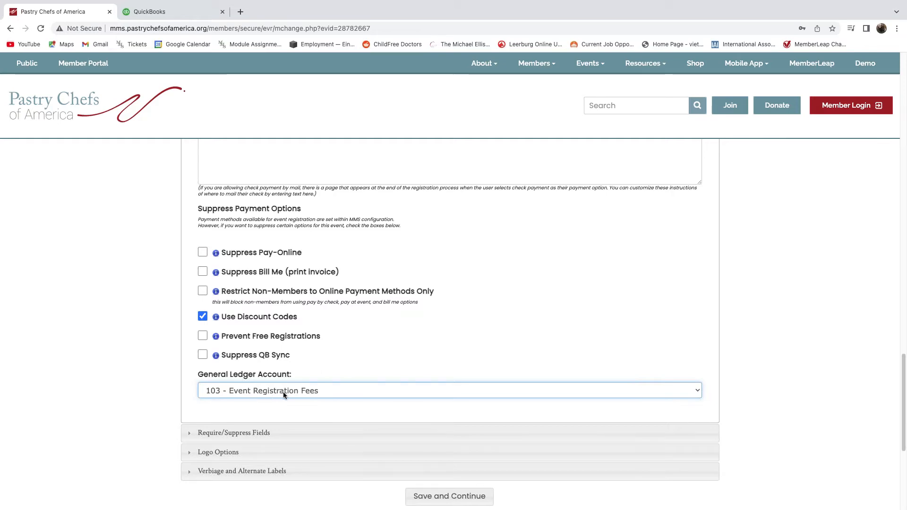
scroll(288, 390, down, 1)
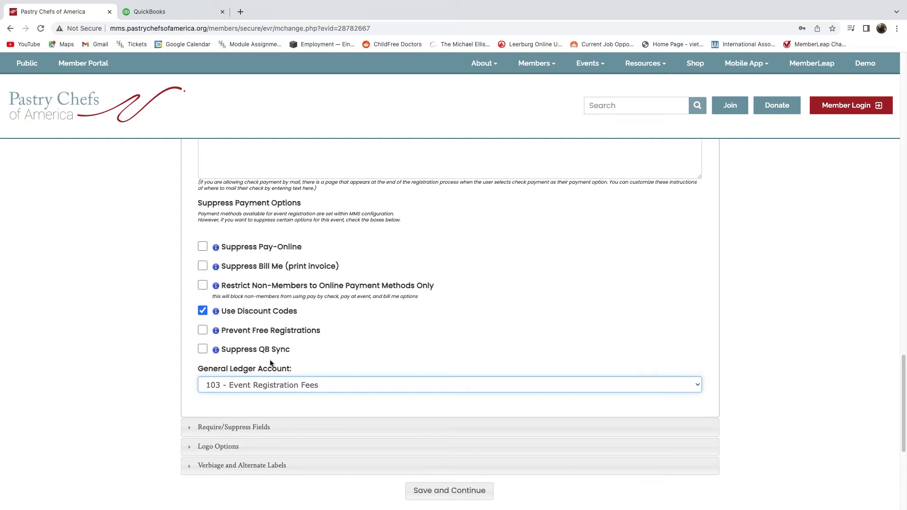
click(361, 360)
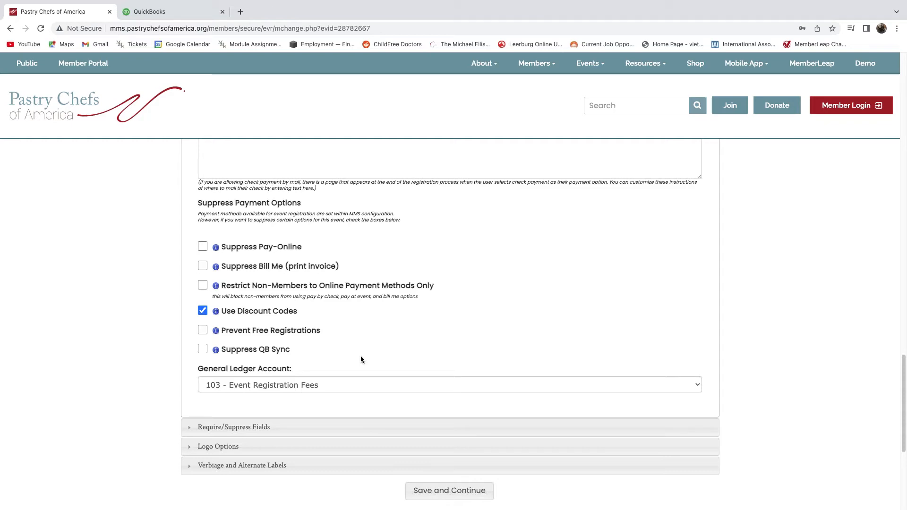
scroll(304, 340, up, 10)
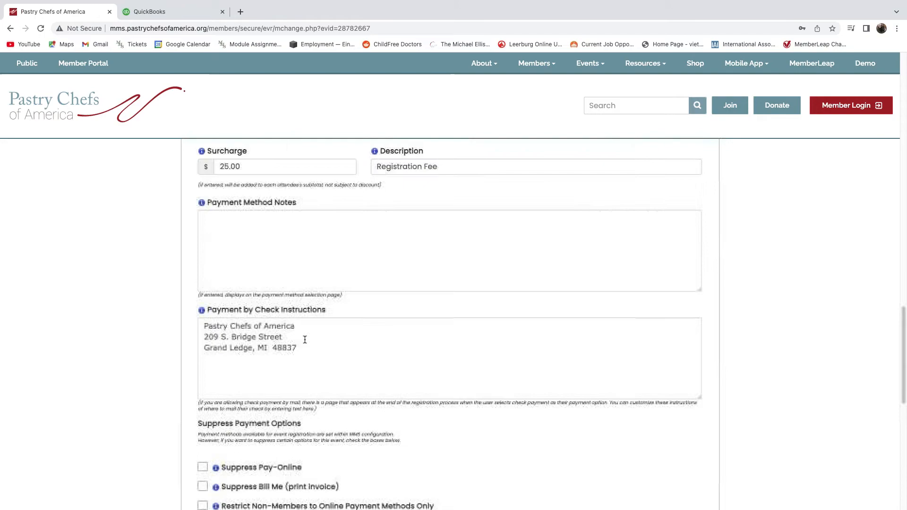
scroll(304, 340, up, 15)
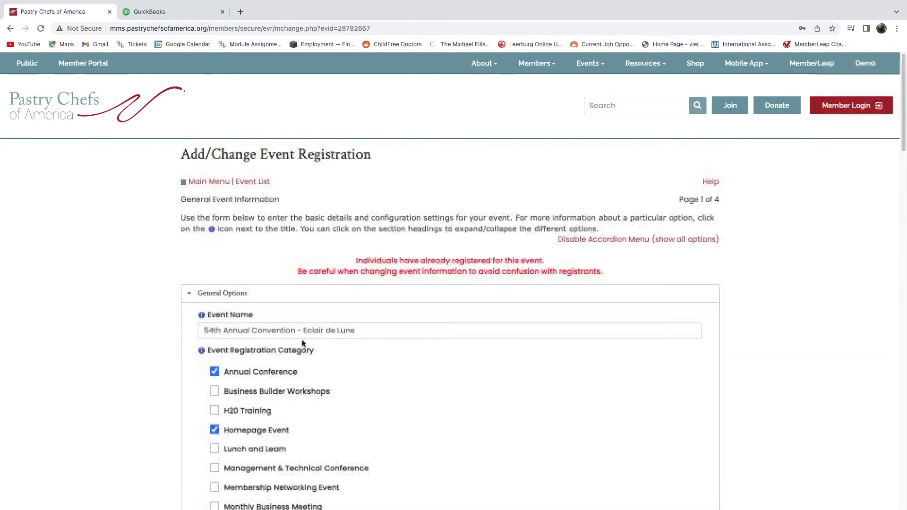
click(205, 182)
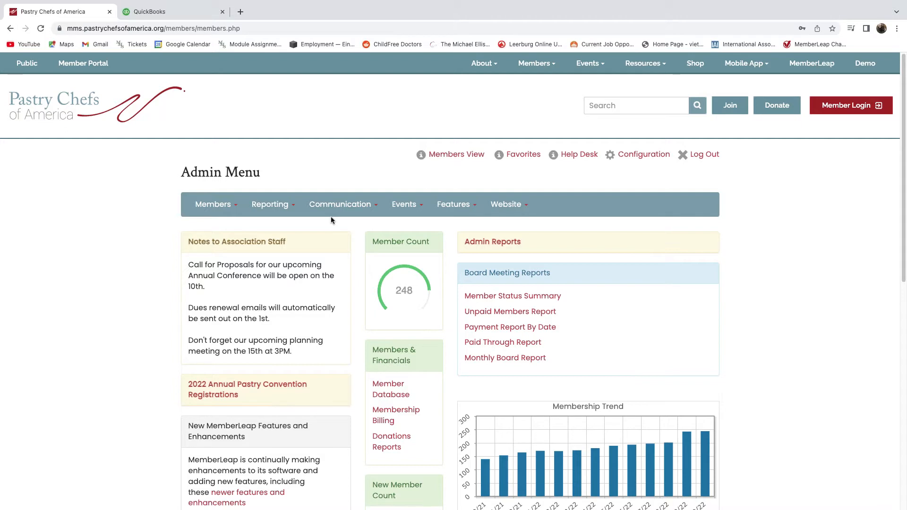
mouse_move(217, 213)
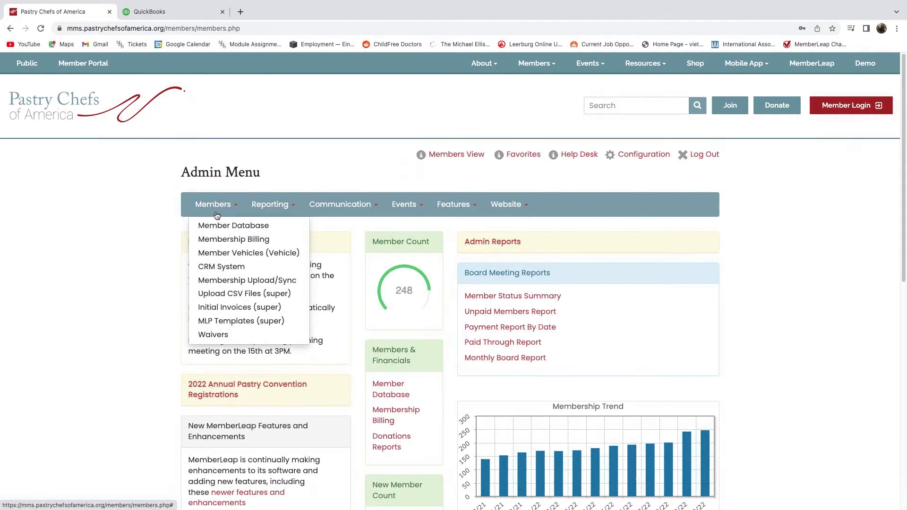
click(229, 240)
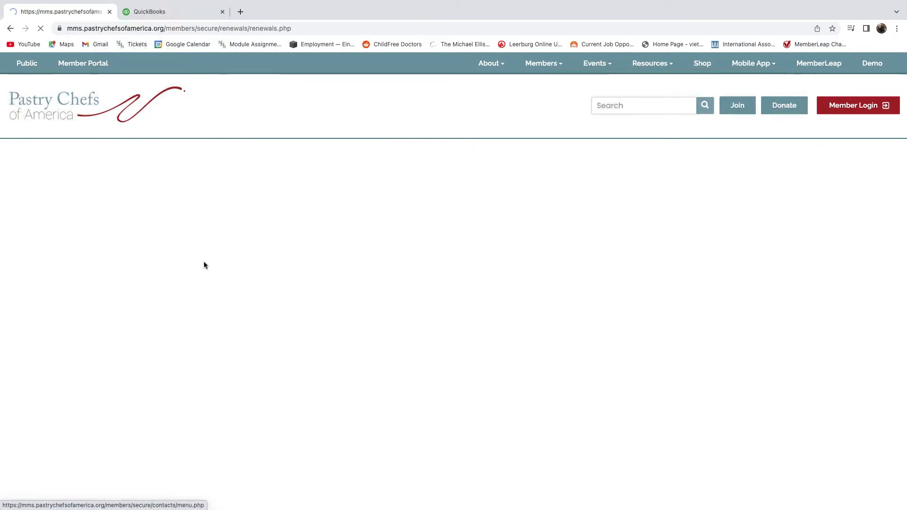
click(533, 330)
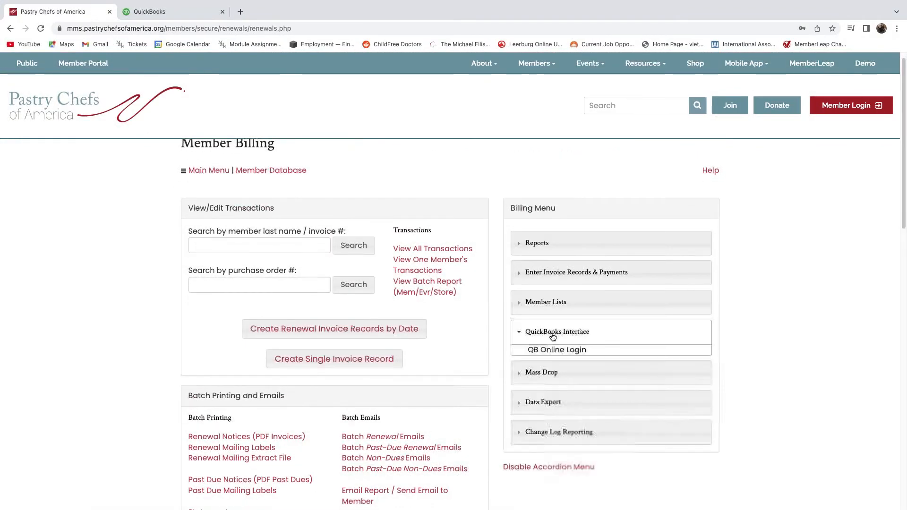
scroll(558, 345, down, 1)
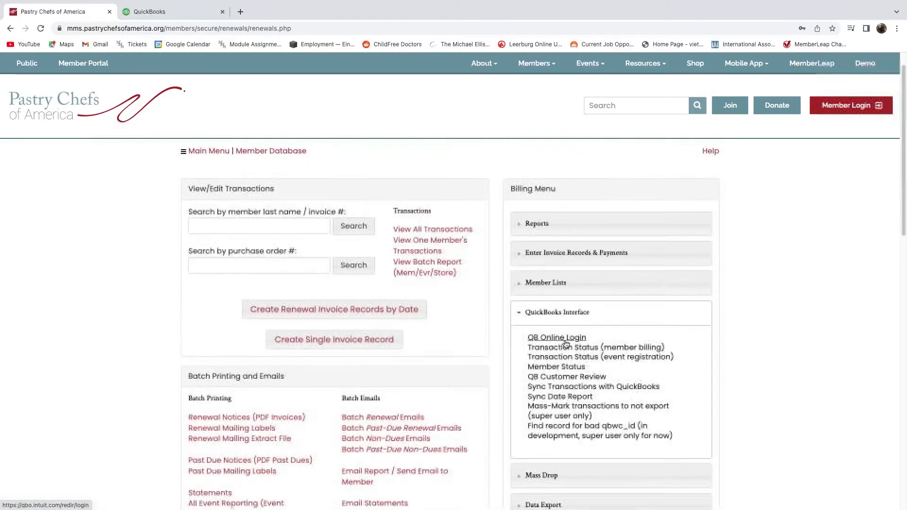
scroll(559, 352, down, 1)
click(554, 360)
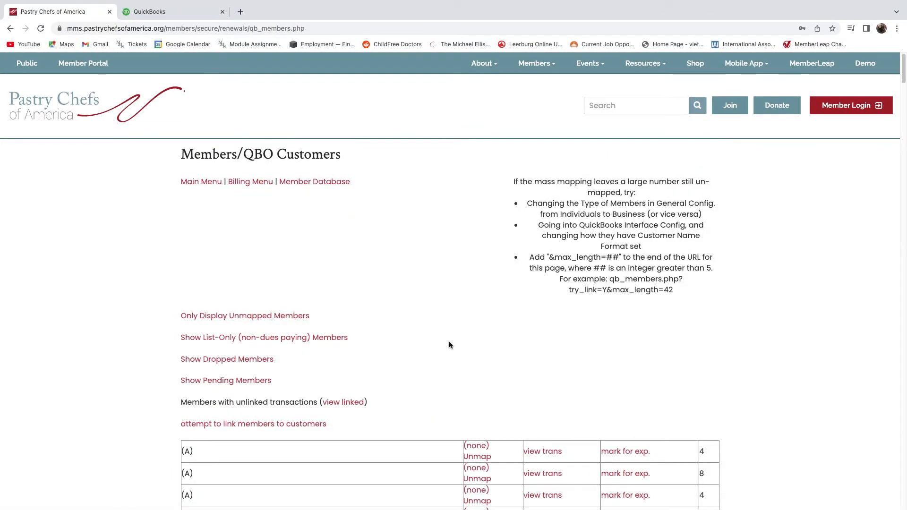
scroll(451, 341, down, 10)
scroll(454, 343, down, 8)
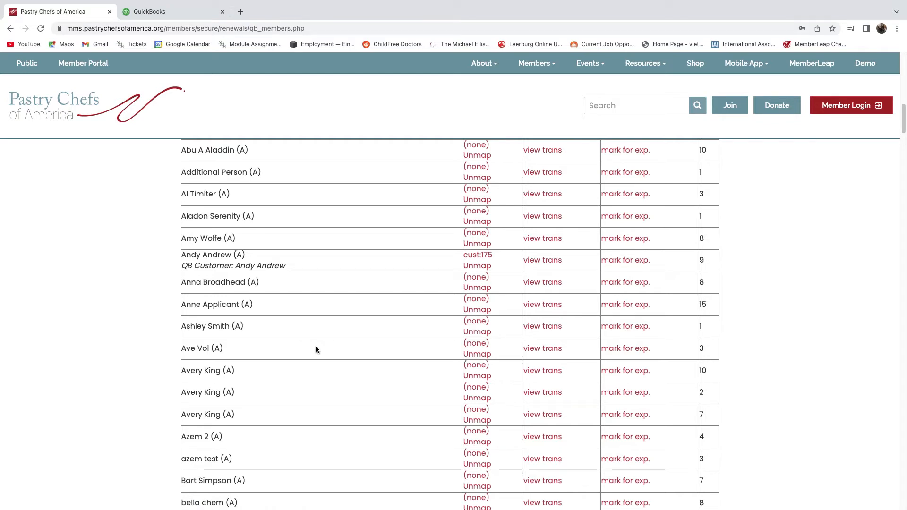
drag(234, 259, 286, 267)
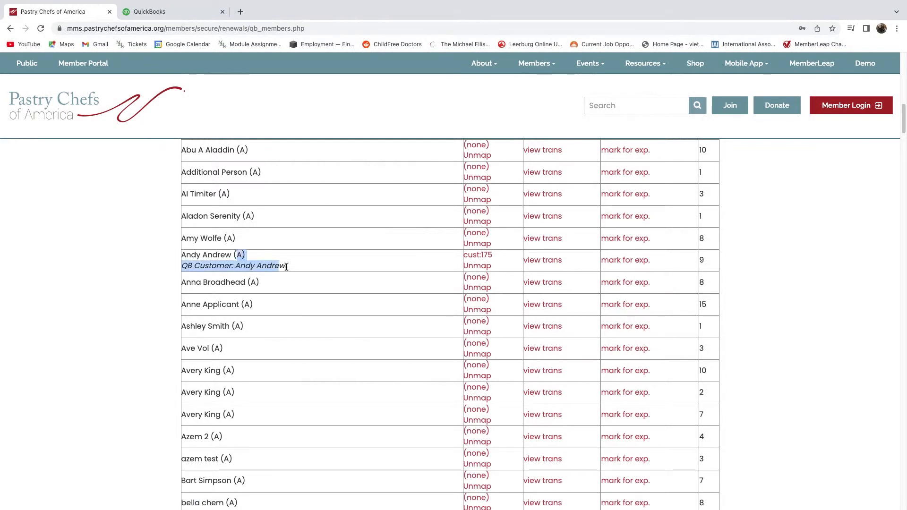
click(329, 259)
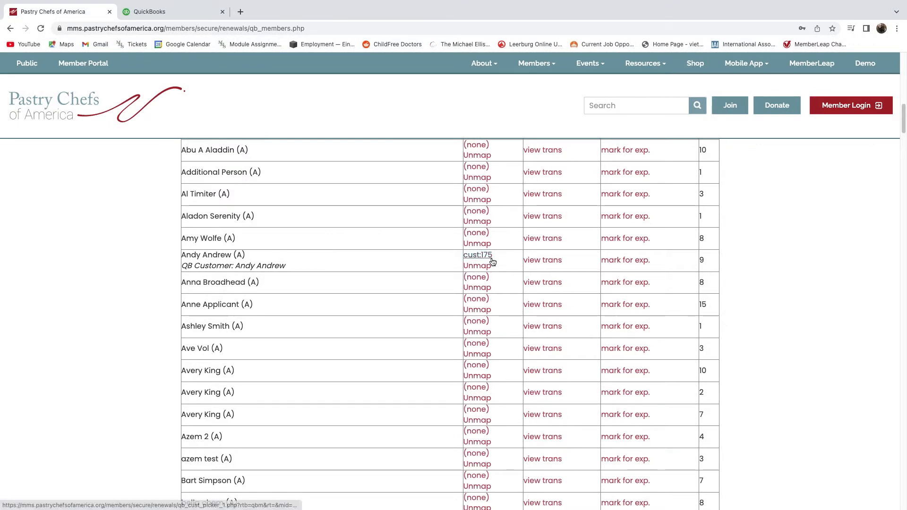
drag(187, 253, 259, 261)
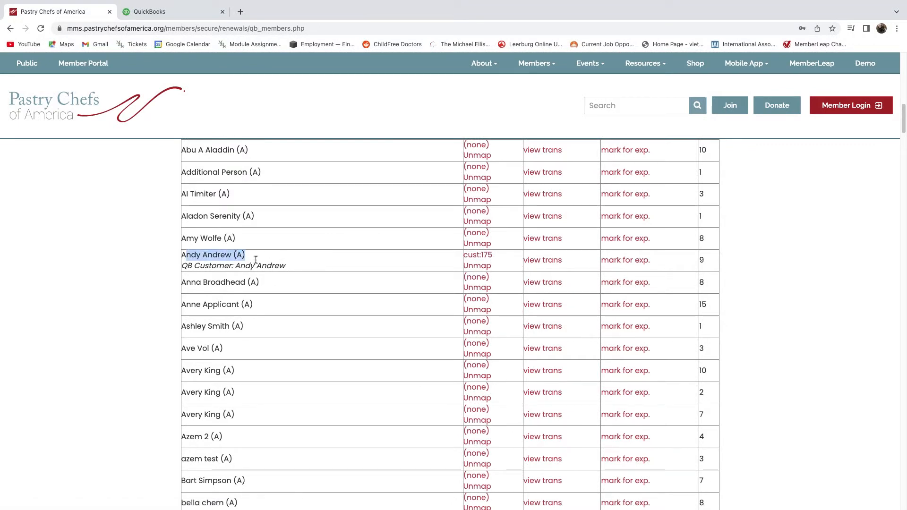
drag(200, 266, 303, 271)
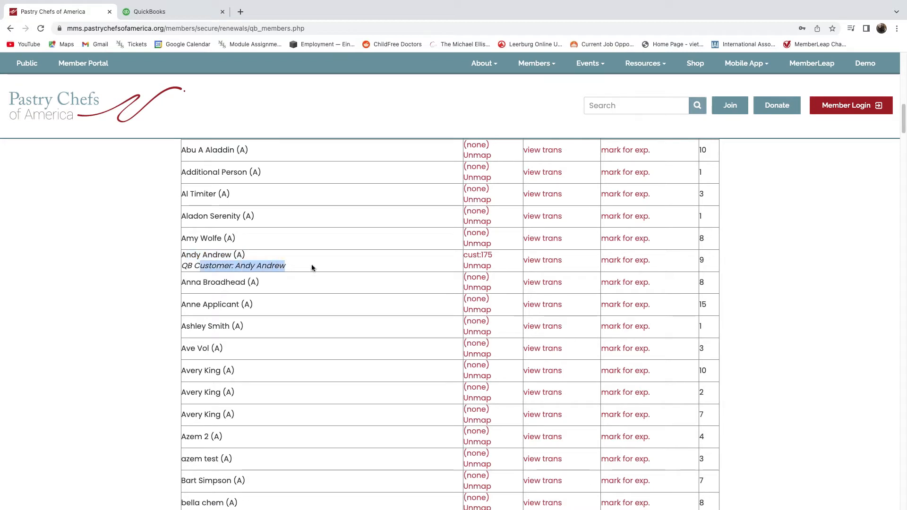
click(302, 265)
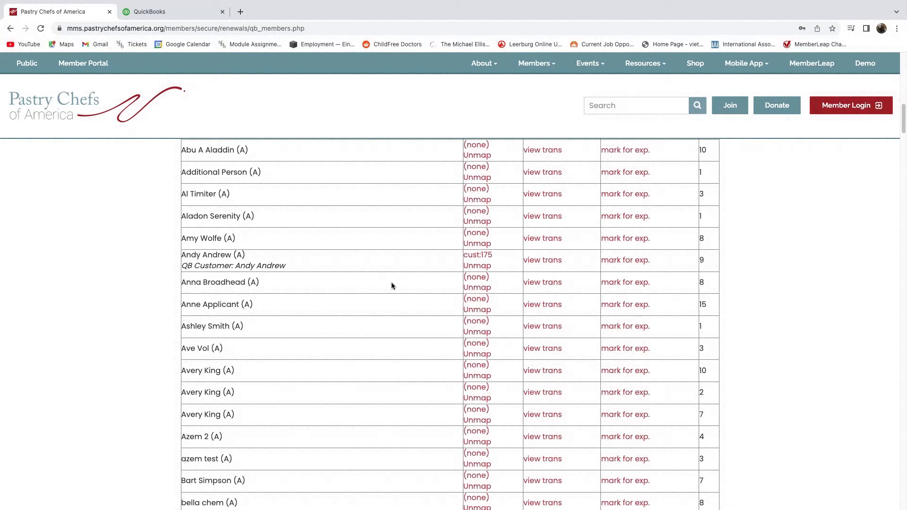
click(476, 278)
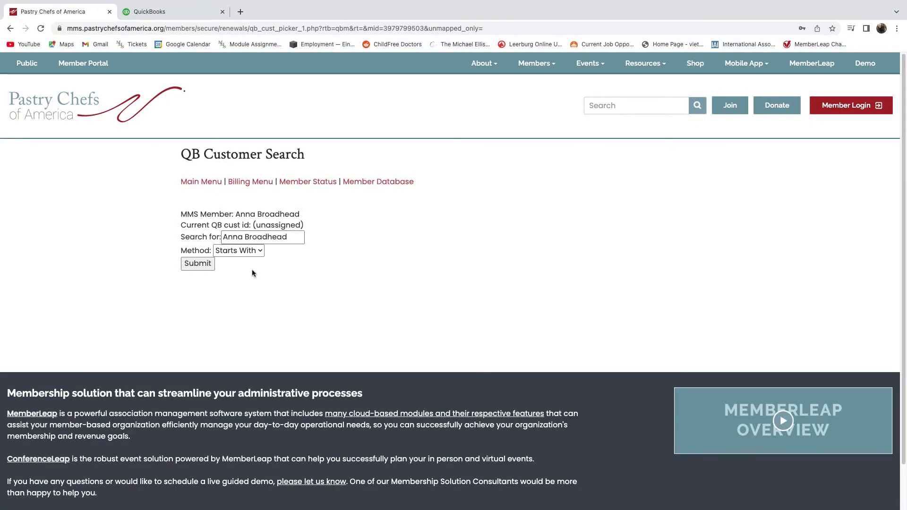
Run the QuickBooks customer search for the member, note 'NO FINDS!', and return to Member Status.
click(199, 264)
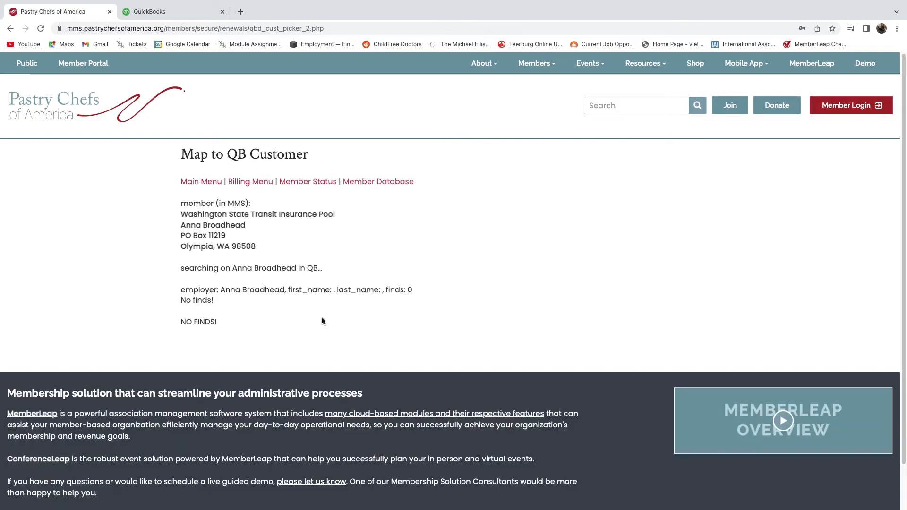
triple_click(210, 321)
drag(173, 321, 181, 323)
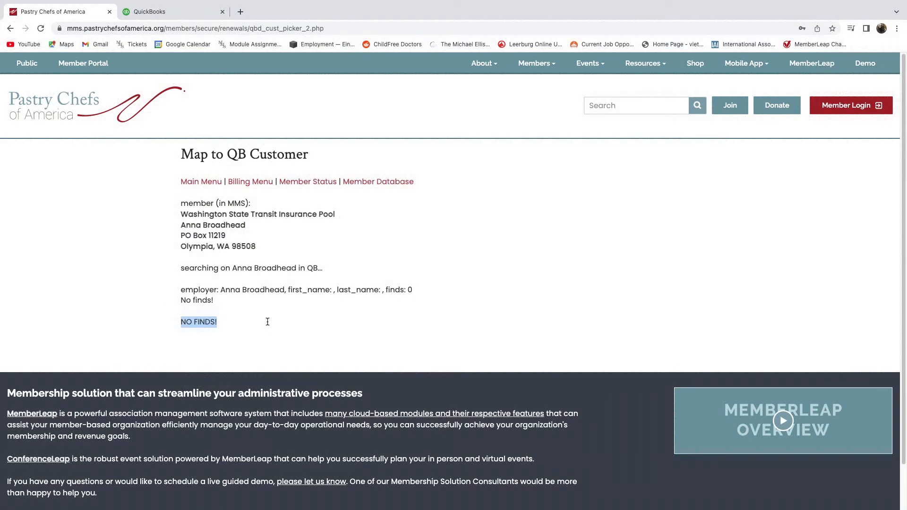
click(314, 185)
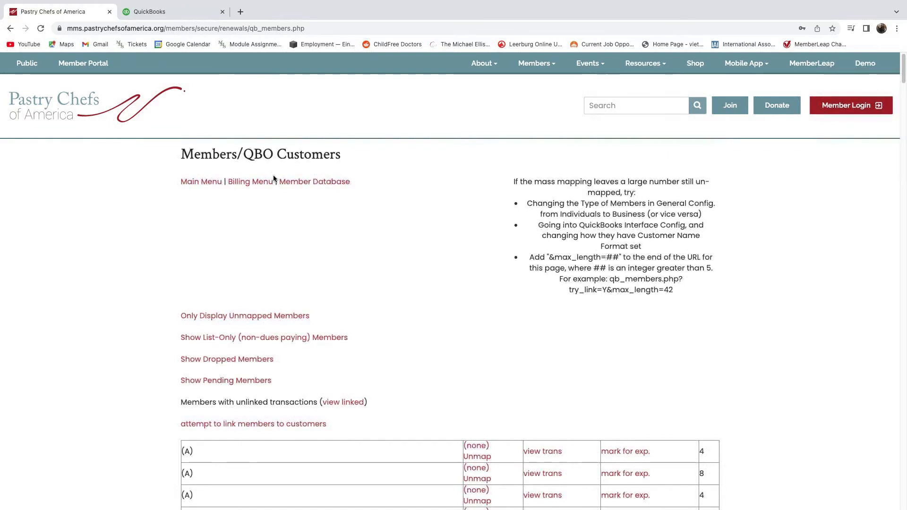
In Member Billing, expand QuickBooks Interface and open member billing Transaction Status.
click(256, 182)
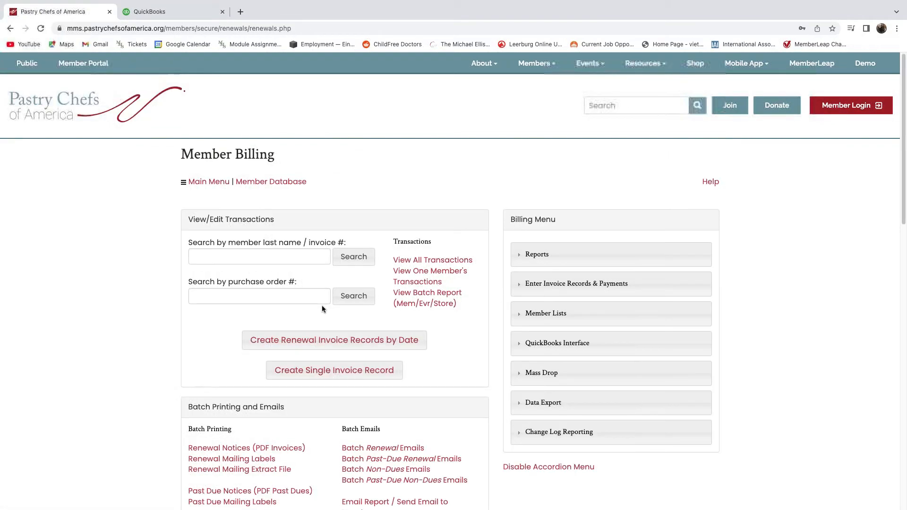
scroll(585, 212, down, 1)
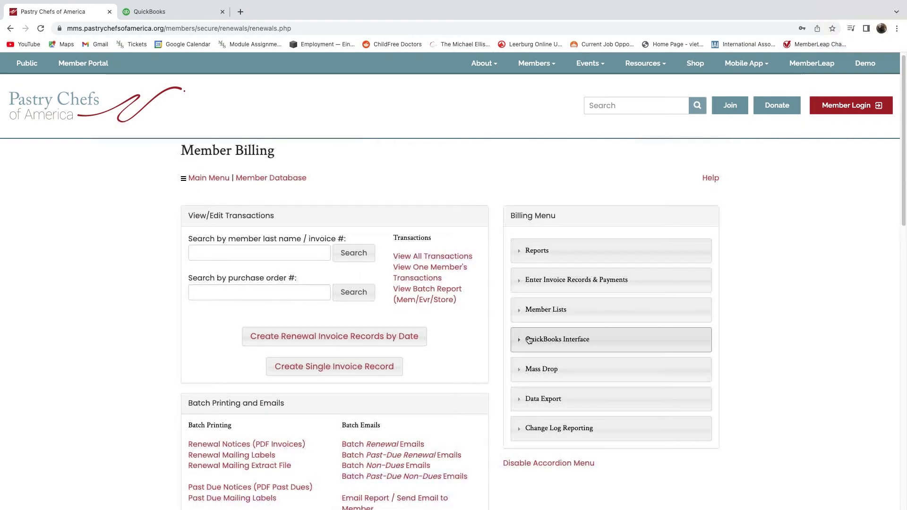
click(606, 341)
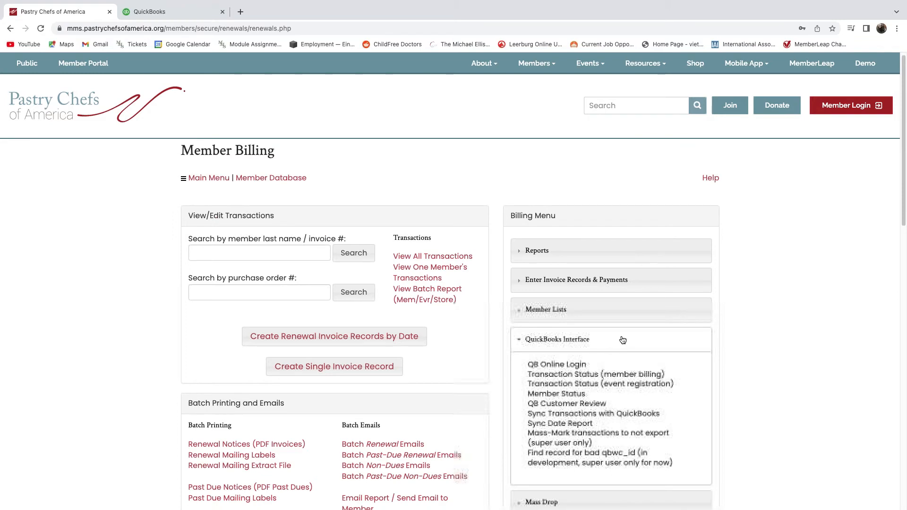
scroll(621, 338, down, 2)
scroll(629, 331, down, 2)
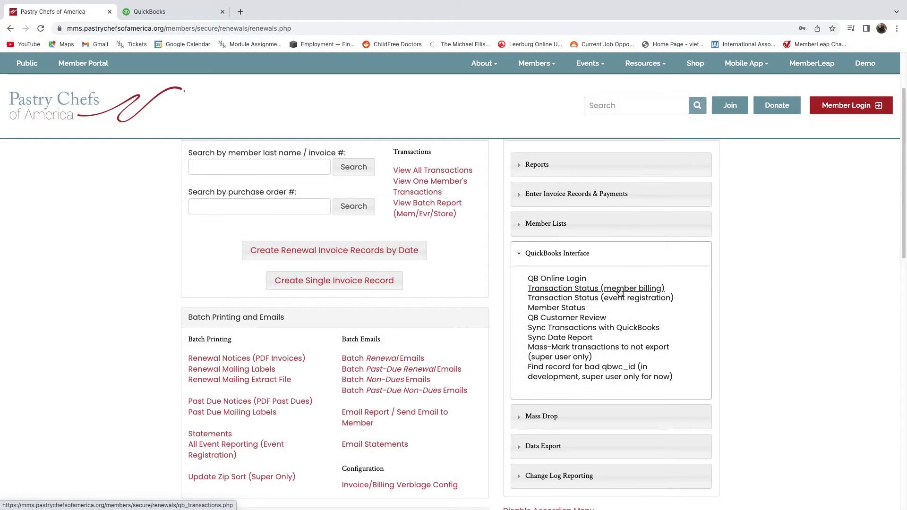
click(601, 290)
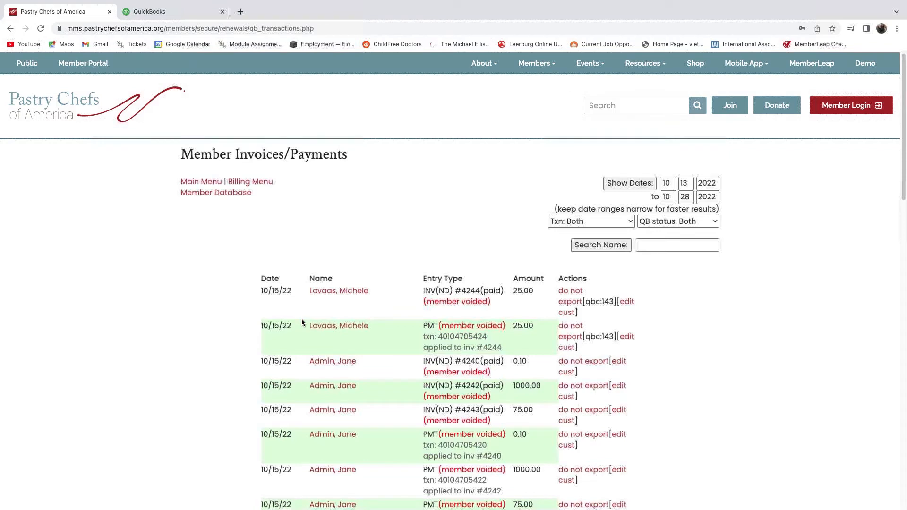
Scroll through the 10/13–10/28/2022 Member Invoices/Payments table and back to the top.
scroll(363, 361, down, 1)
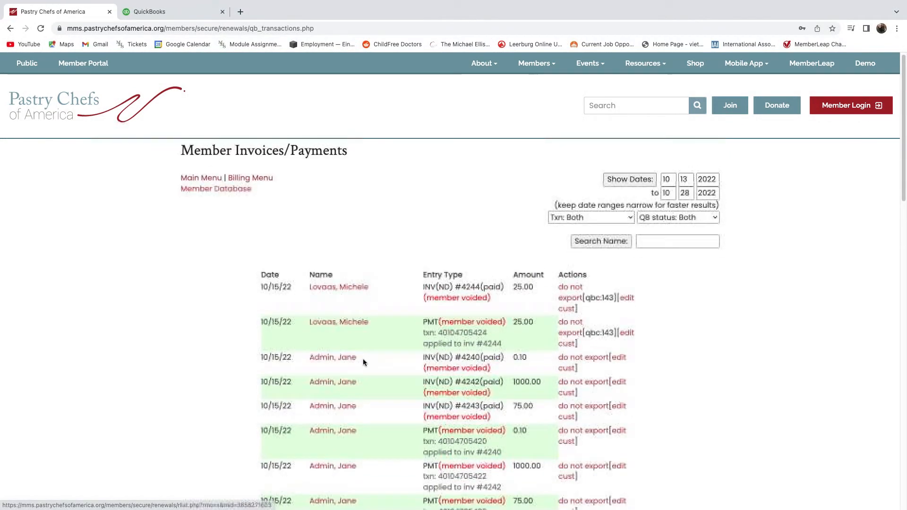
scroll(363, 362, down, 2)
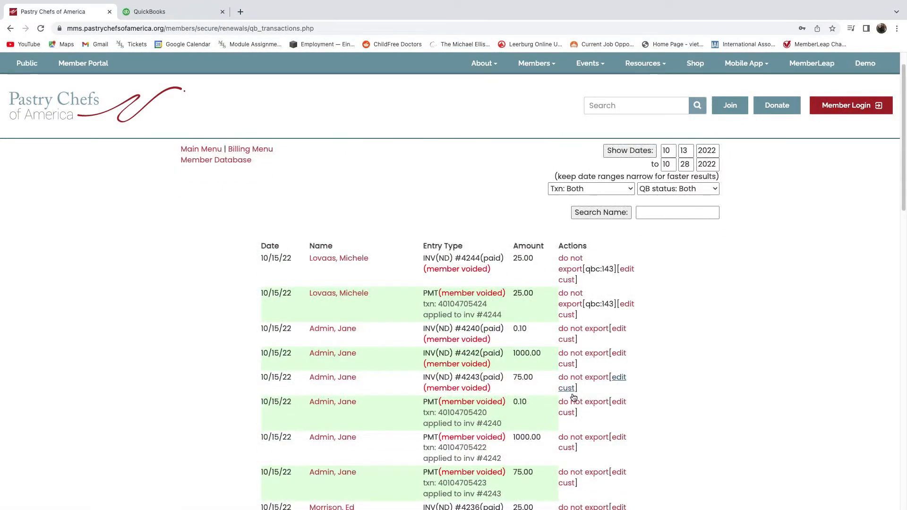
scroll(597, 406, down, 1)
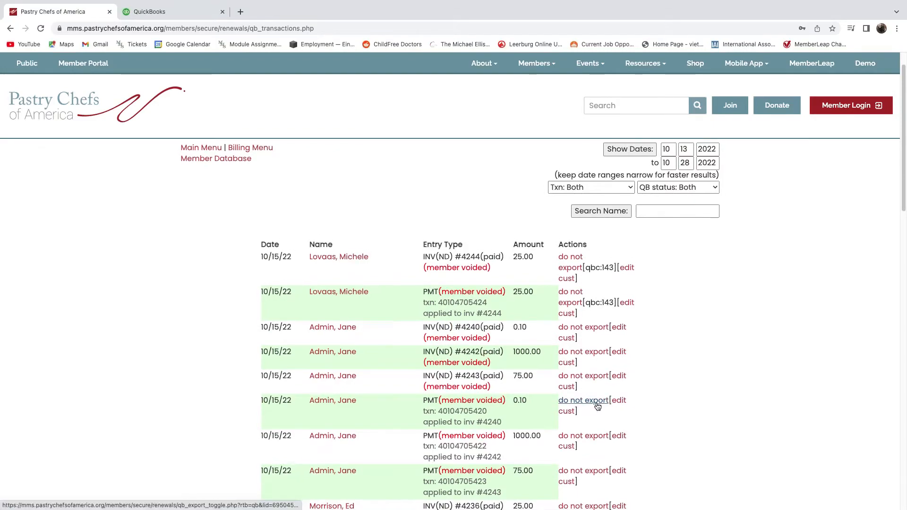
scroll(597, 406, down, 8)
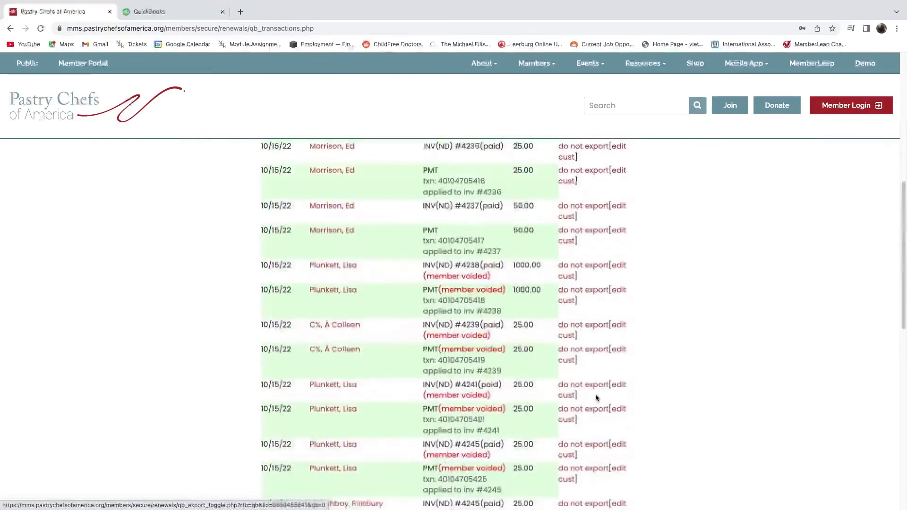
scroll(595, 397, down, 4)
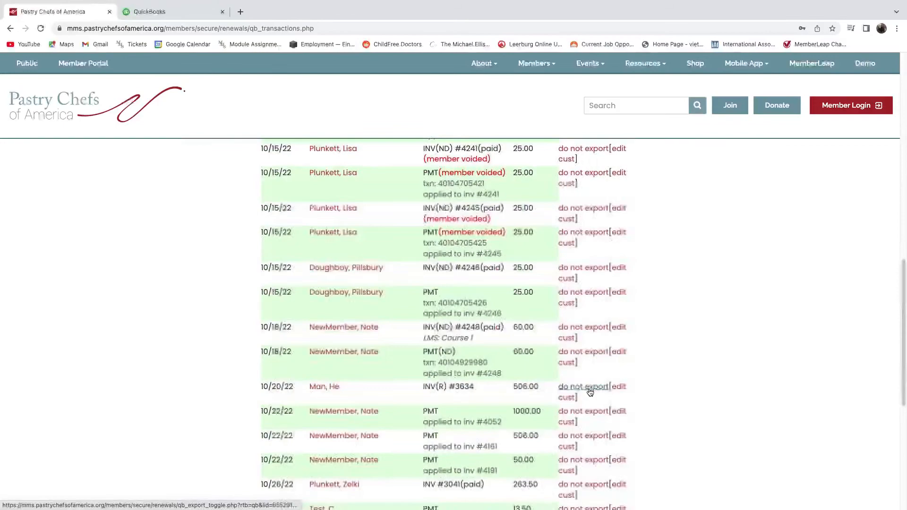
scroll(588, 387, up, 1)
scroll(588, 386, up, 10)
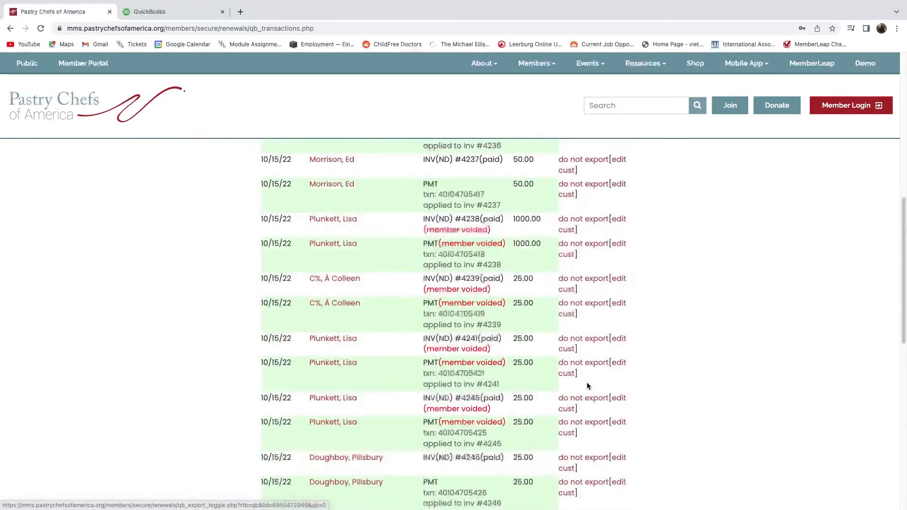
scroll(579, 381, up, 2)
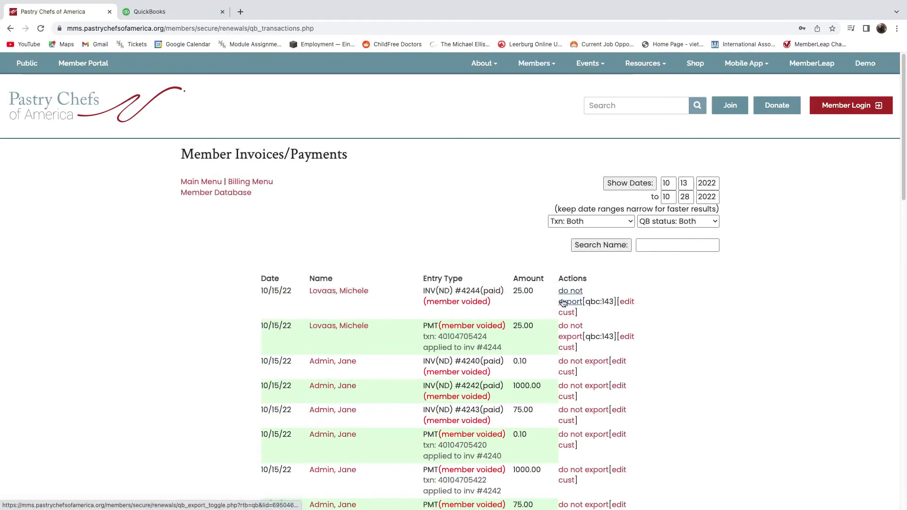
Toggle the first invoice to 'will be exported', revert it to 'do not export', and return to Billing Menu.
click(566, 304)
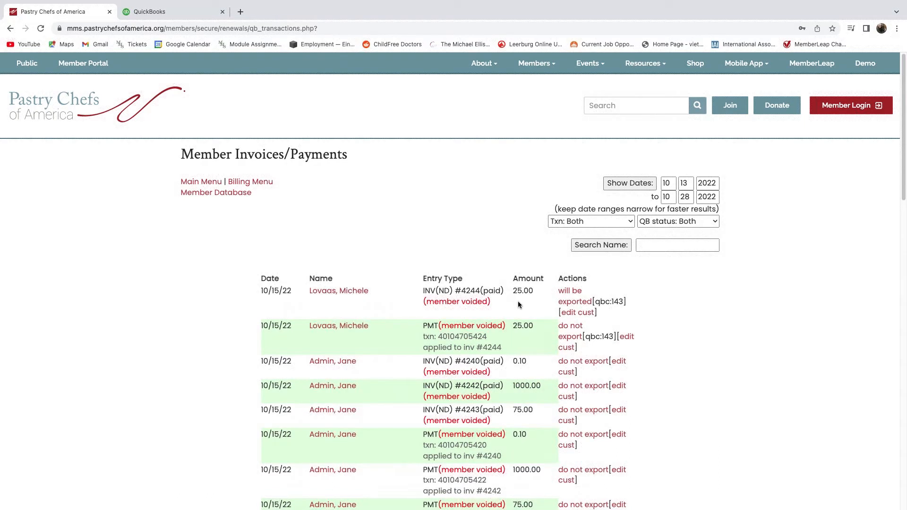
click(572, 303)
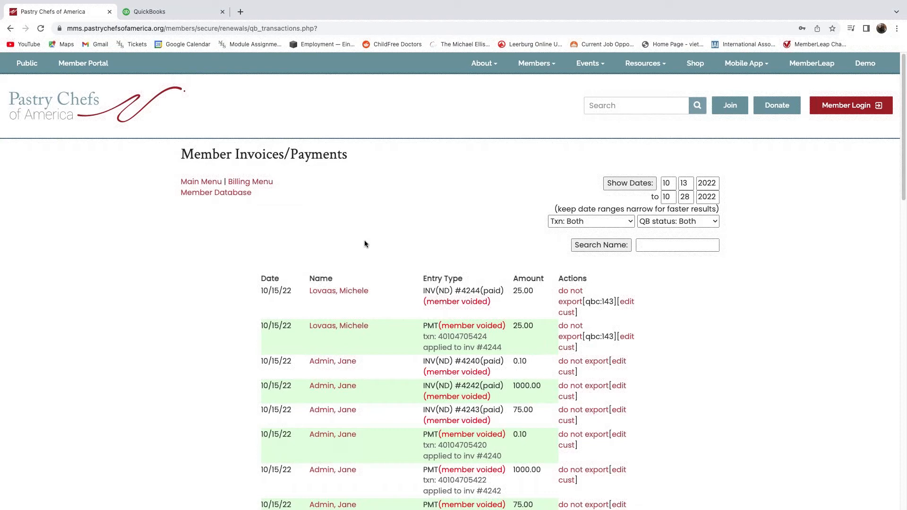
click(254, 186)
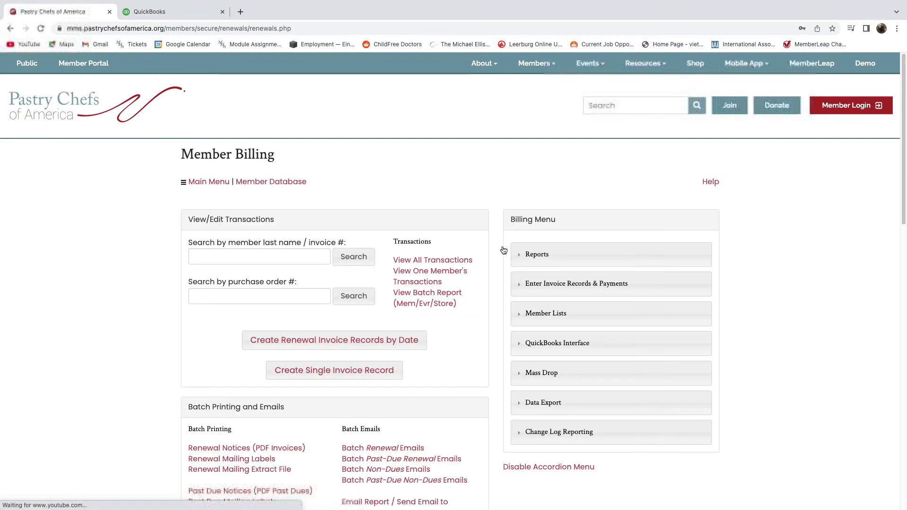
scroll(484, 336, down, 1)
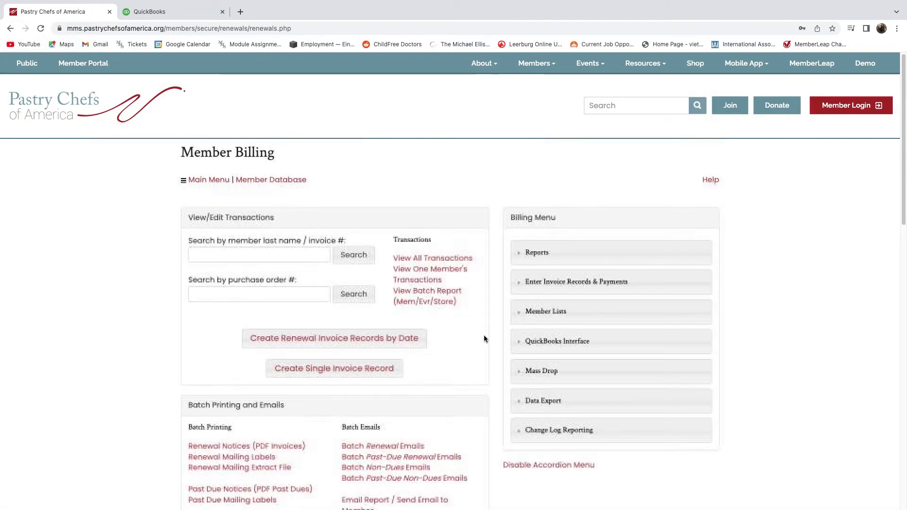
click(557, 333)
scroll(576, 359, down, 1)
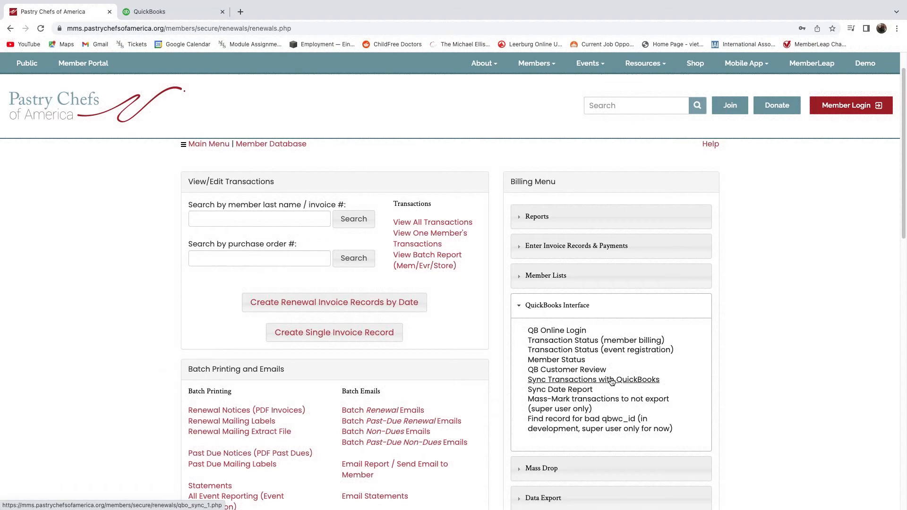
click(641, 381)
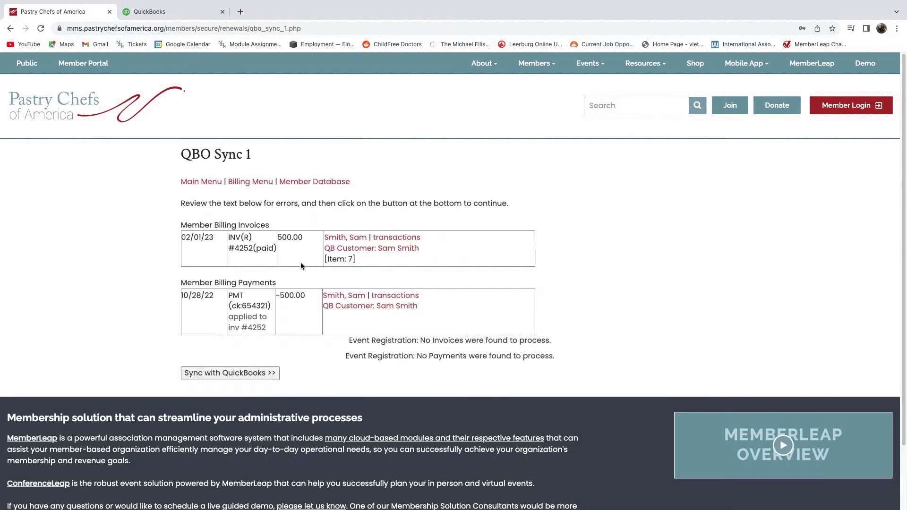
drag(348, 340, 556, 345)
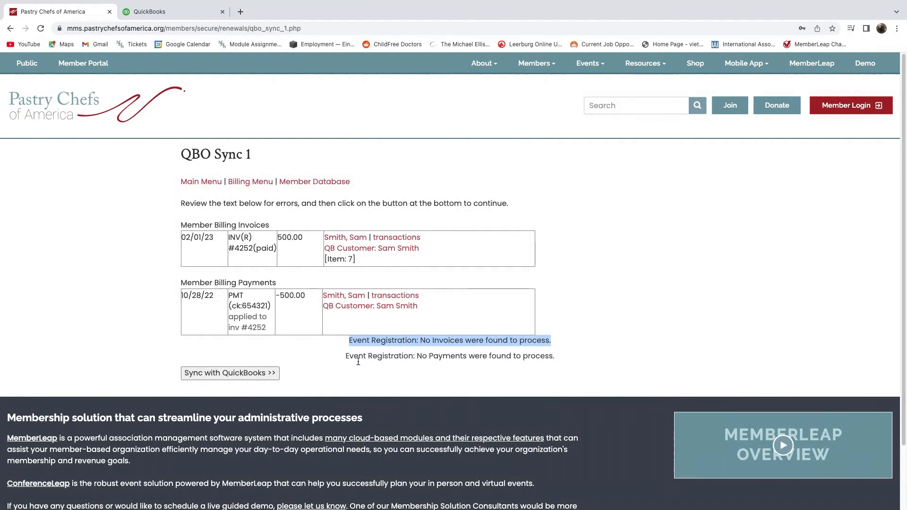
drag(346, 356, 553, 355)
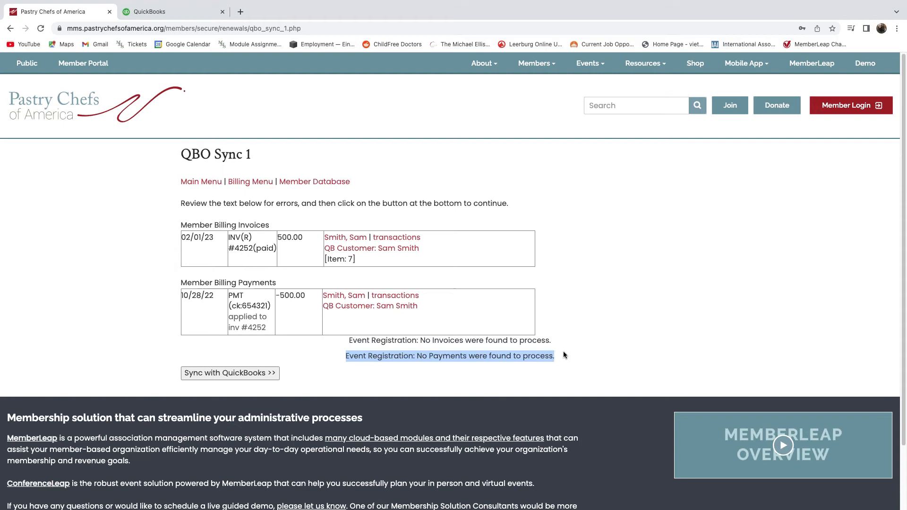
click(563, 351)
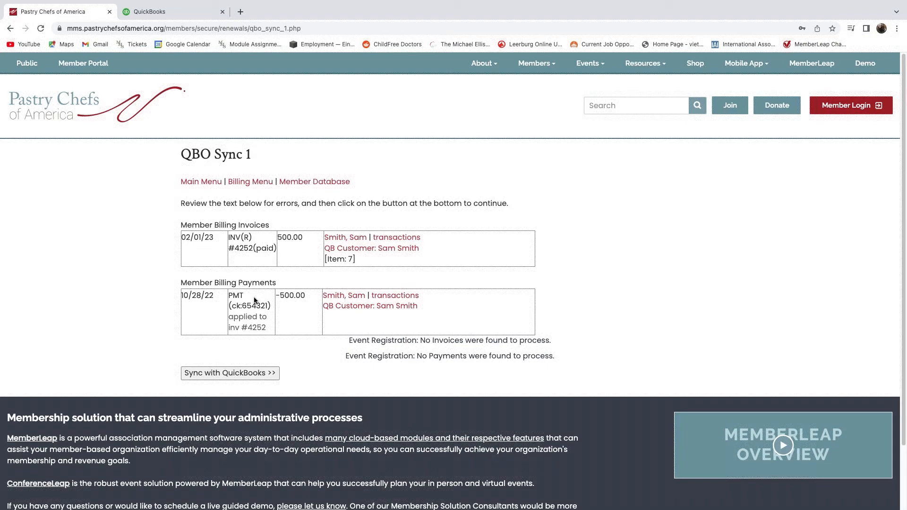
scroll(260, 298, down, 1)
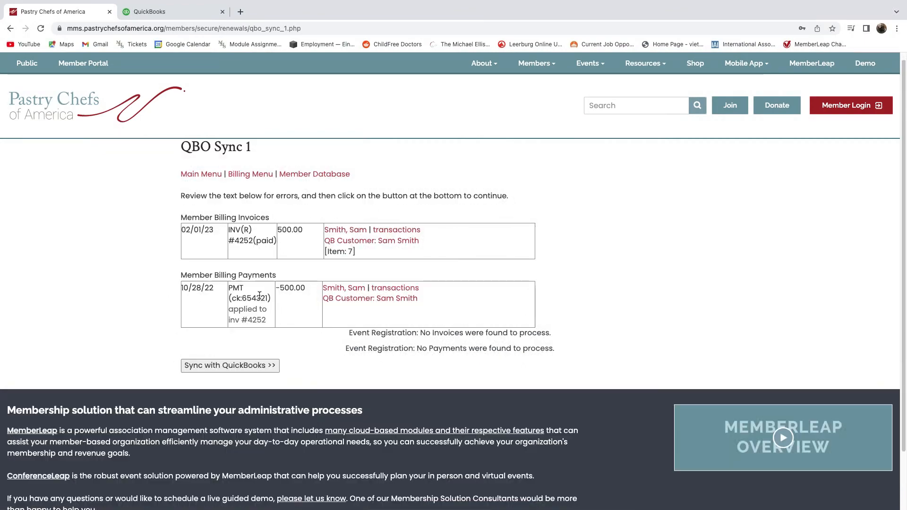
Sync invoice #4252 and its -500.00 payment to QuickBooks and review the QBO Sync 2 results.
click(235, 369)
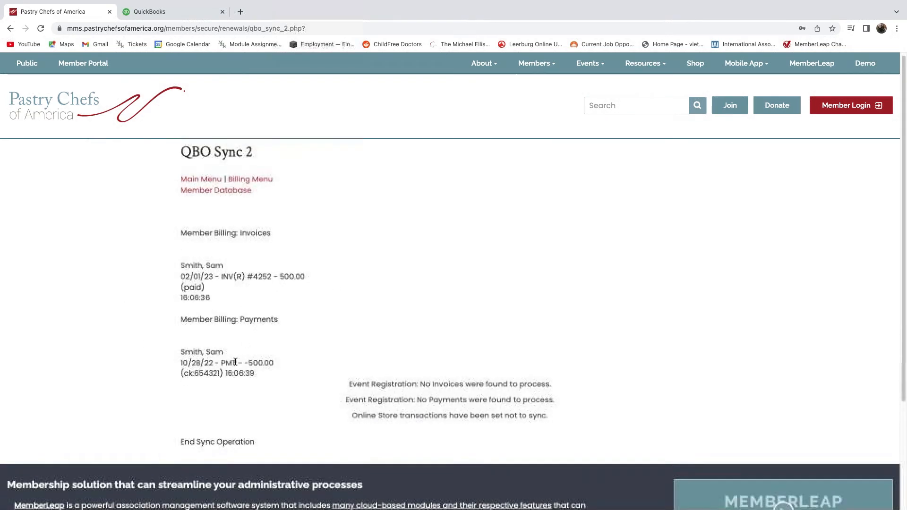
scroll(235, 362, down, 1)
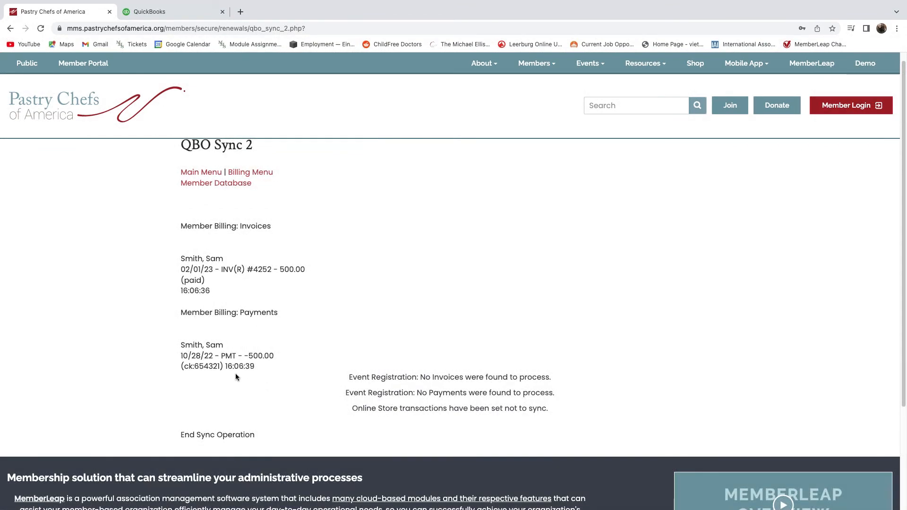
scroll(239, 375, down, 1)
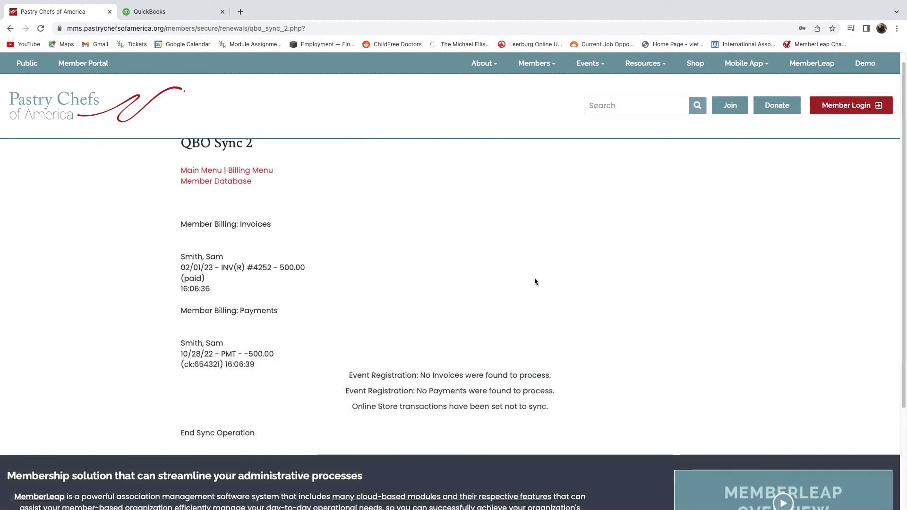
scroll(338, 320, up, 1)
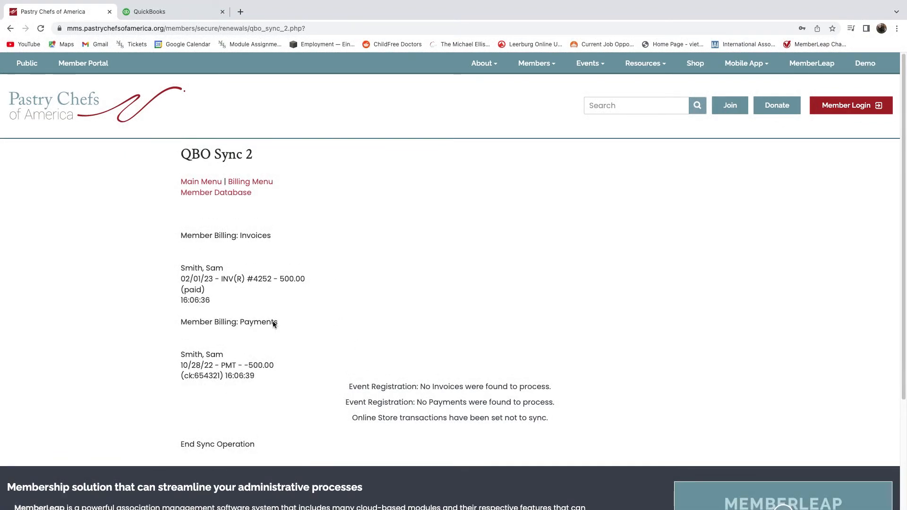
Run Sync Transactions with QuickBooks again from Billing Menu, finding nothing left to process.
click(264, 182)
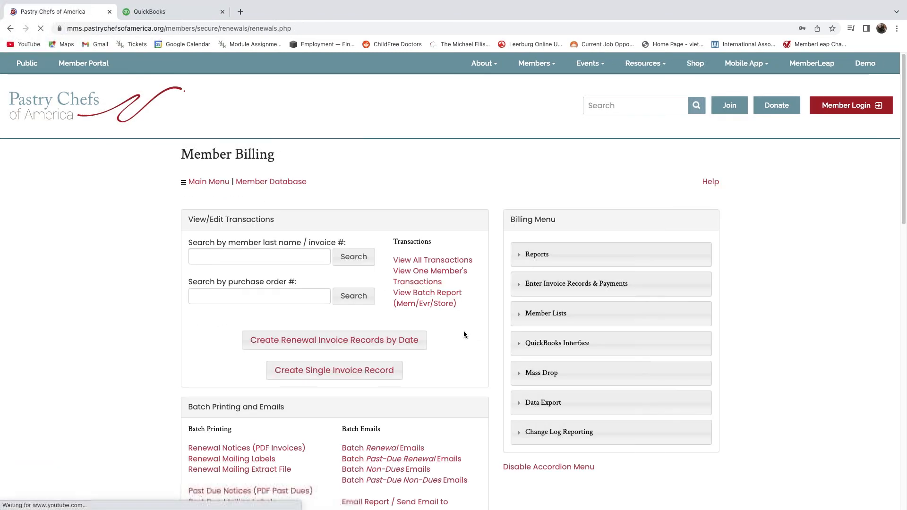
click(562, 341)
scroll(598, 374, down, 1)
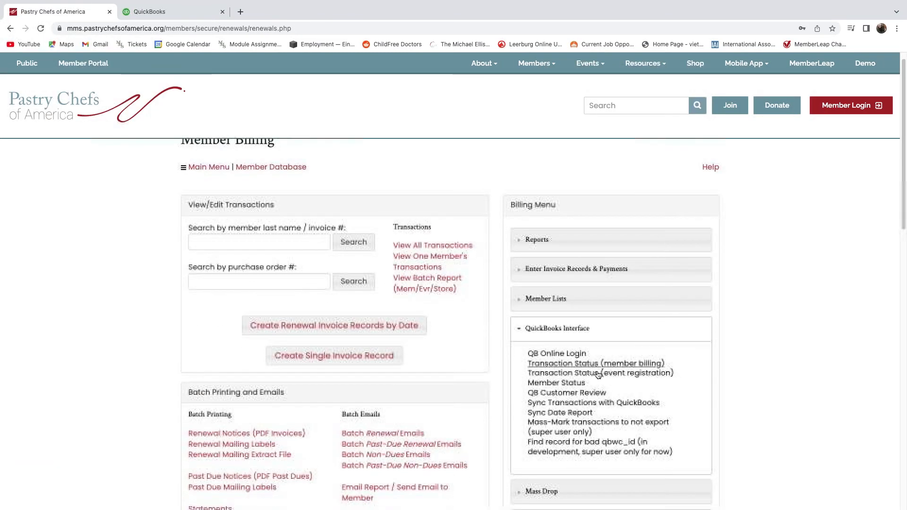
click(596, 403)
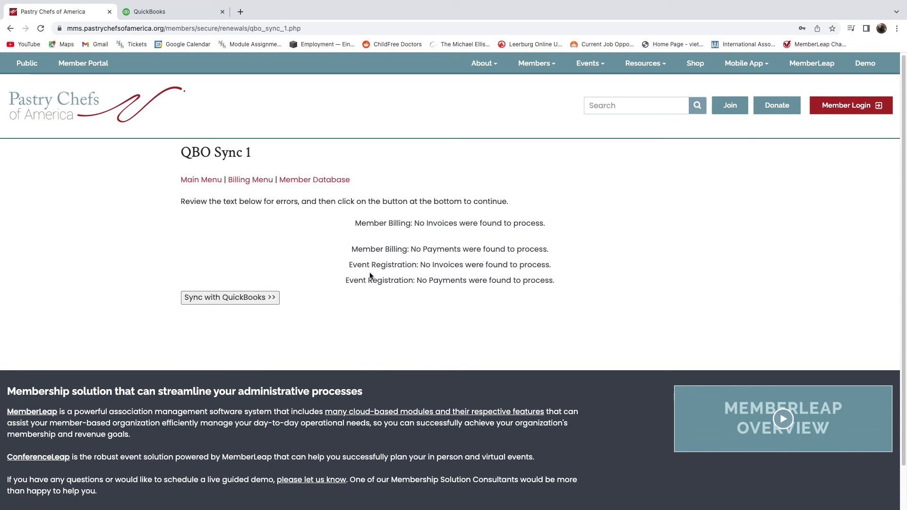
Return to Billing Menu and open the QuickBooks Sync Date Report.
click(242, 180)
scroll(441, 324, down, 1)
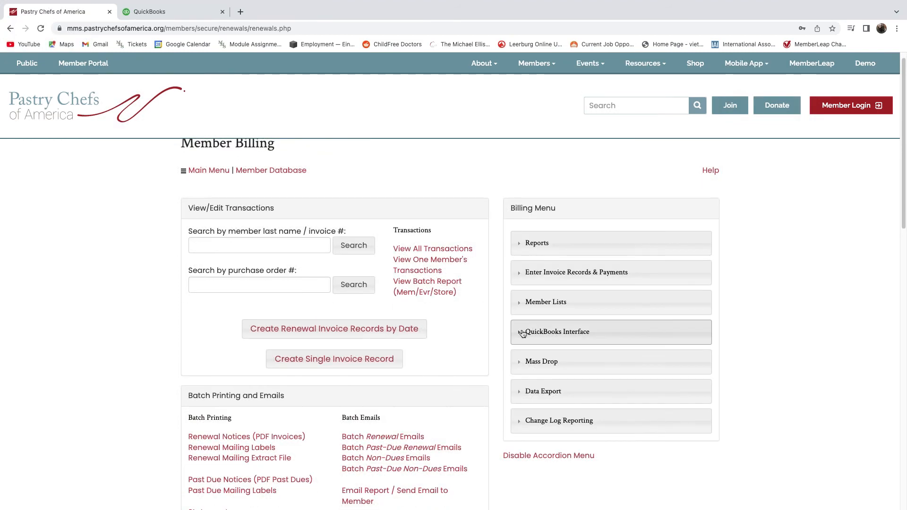
click(546, 332)
scroll(552, 392, down, 2)
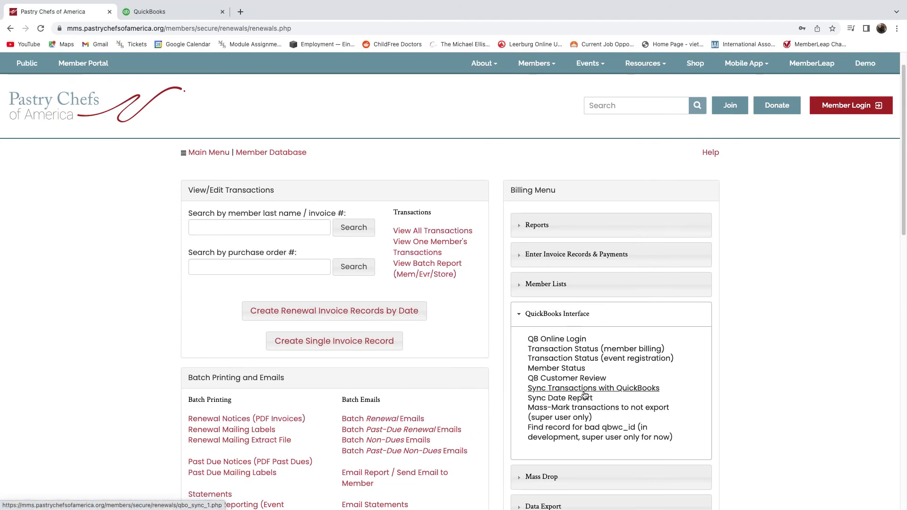
click(565, 401)
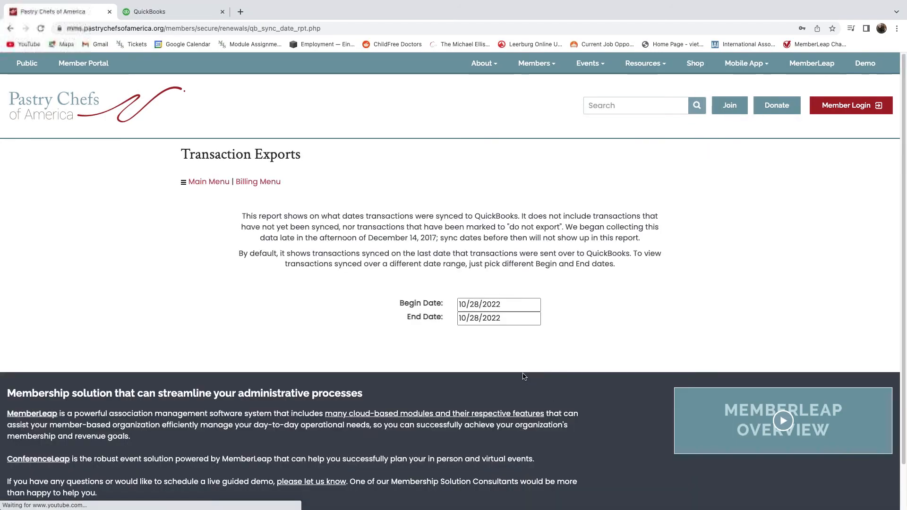
Review the 10/28/2022 sync report listing invoices 4251 and 4252 with their payments.
scroll(505, 356, down, 2)
scroll(504, 358, down, 1)
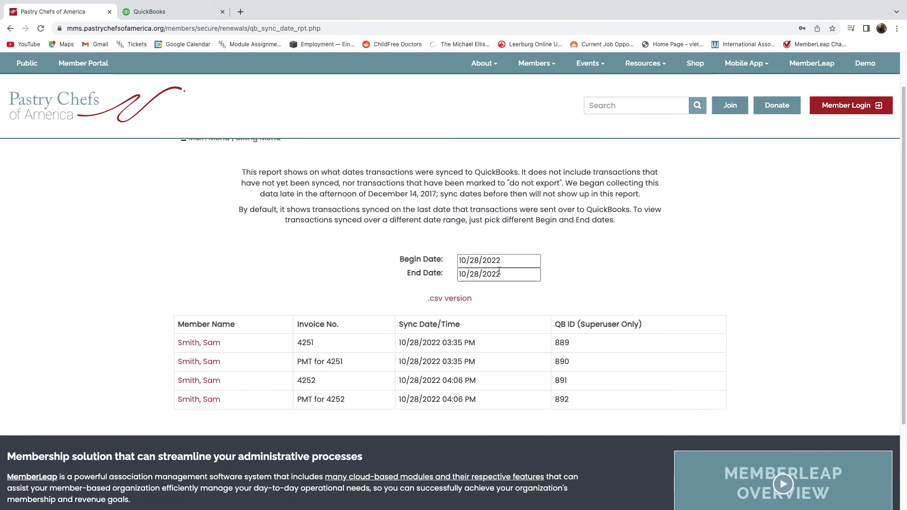
scroll(498, 271, down, 1)
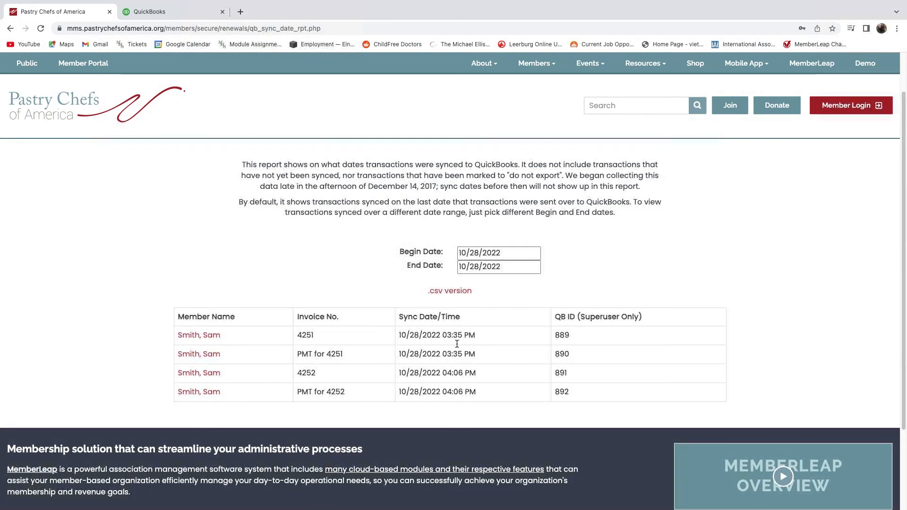
scroll(559, 338, up, 1)
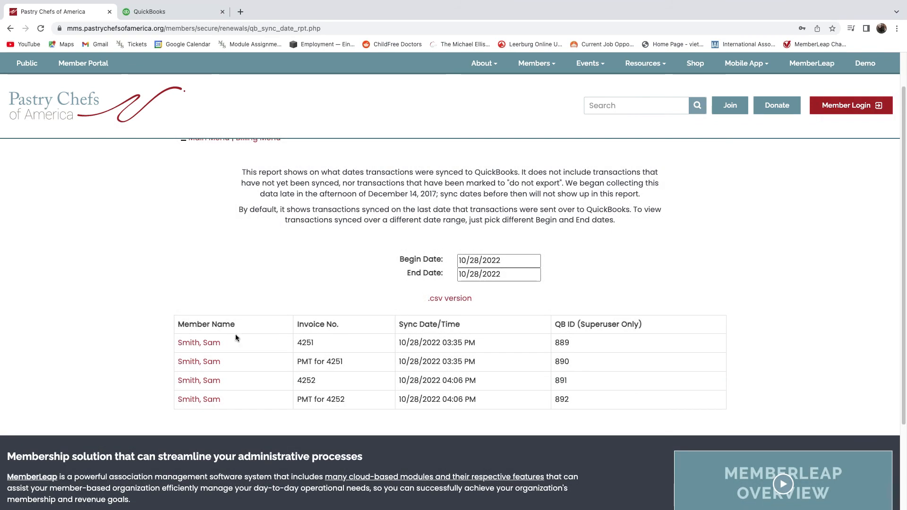
Open the member's invoice/payment ledger in a new tab, then return and go to Billing Menu.
click(208, 343)
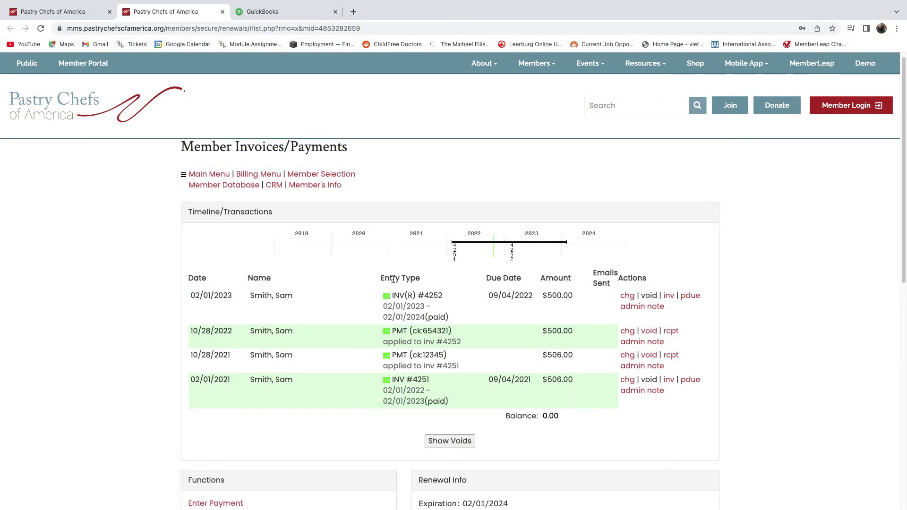
click(64, 12)
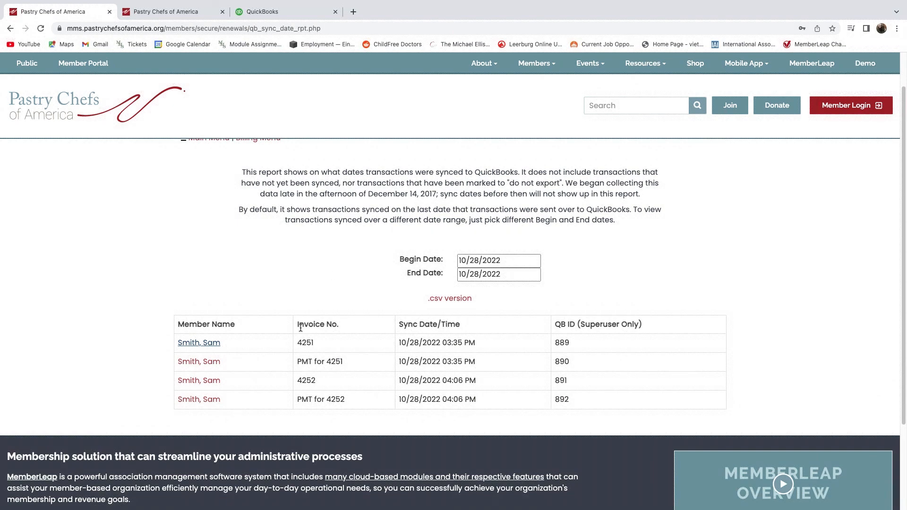
scroll(264, 288, up, 1)
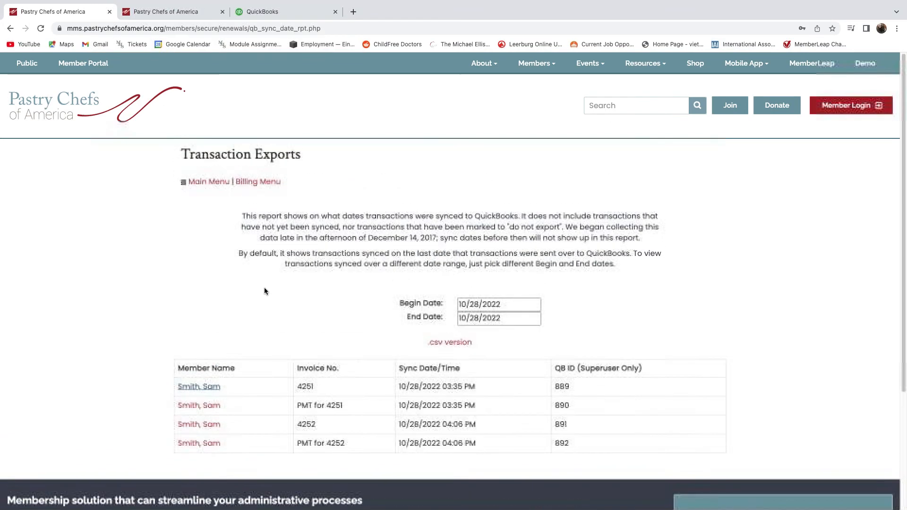
click(258, 183)
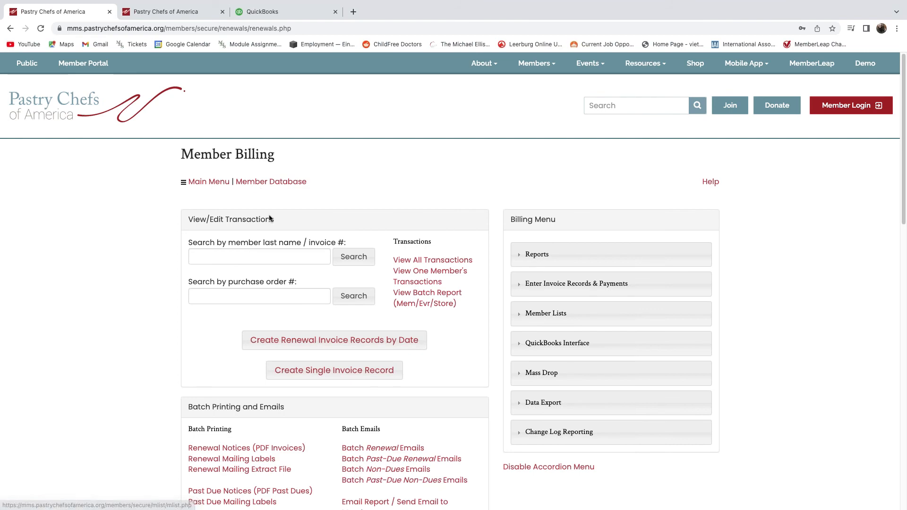
In QuickBooks Customers, find the member's record and open the 02/01/2023 invoice #4252, marked PAID.
click(255, 12)
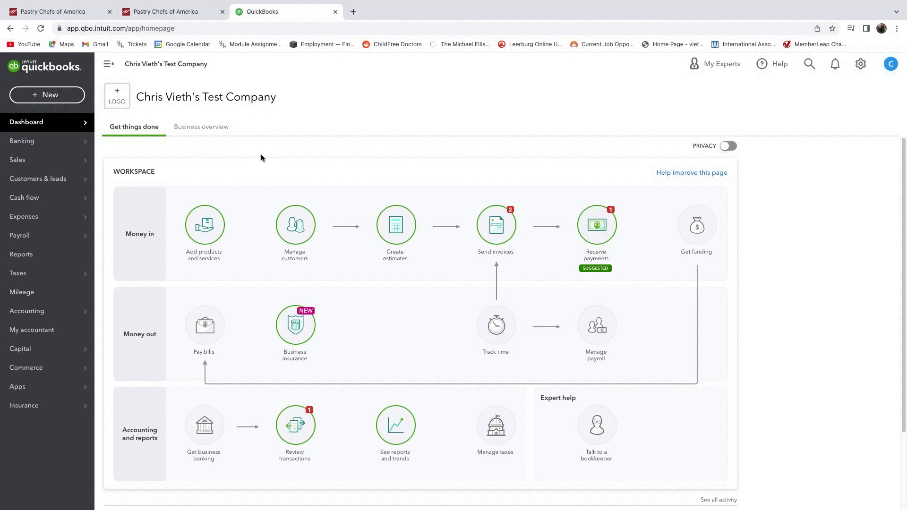
mouse_move(28, 161)
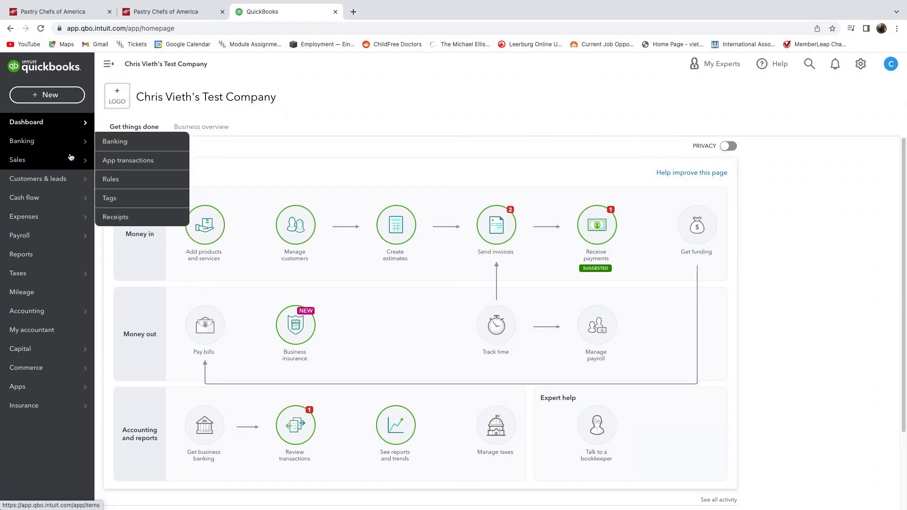
click(128, 185)
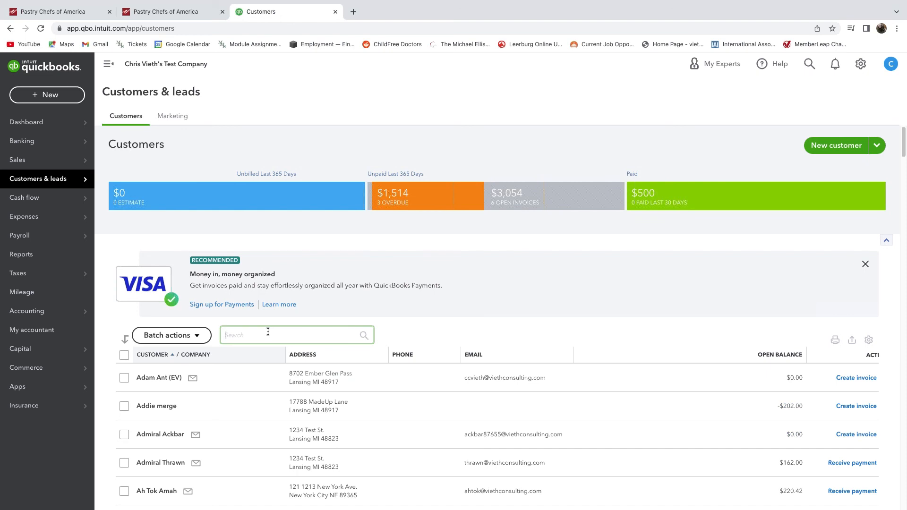
text(smith)
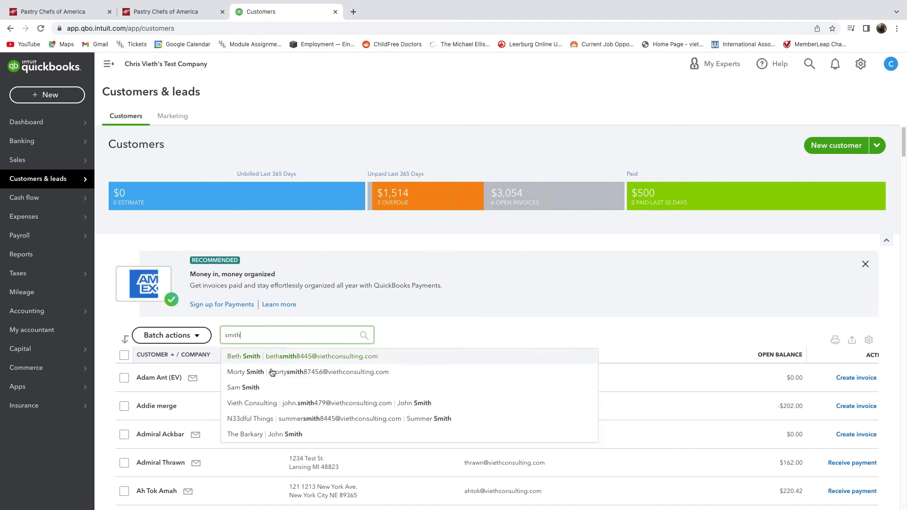
click(244, 388)
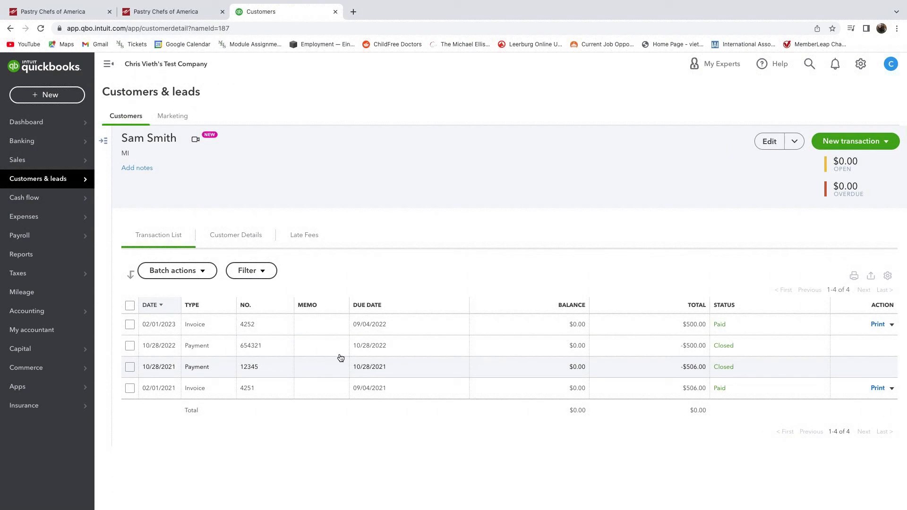
click(381, 325)
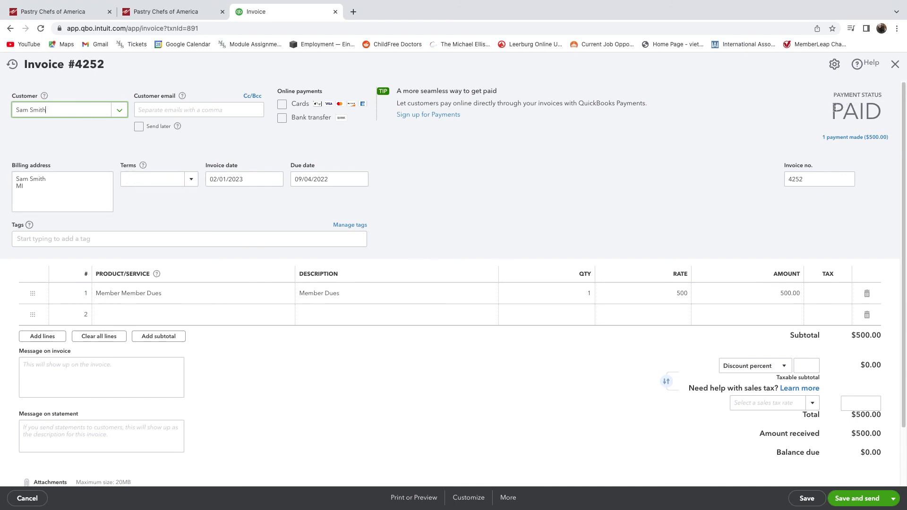
Close invoice 4252 to view the customer's four transactions: two paid invoices, two closed payments.
click(895, 64)
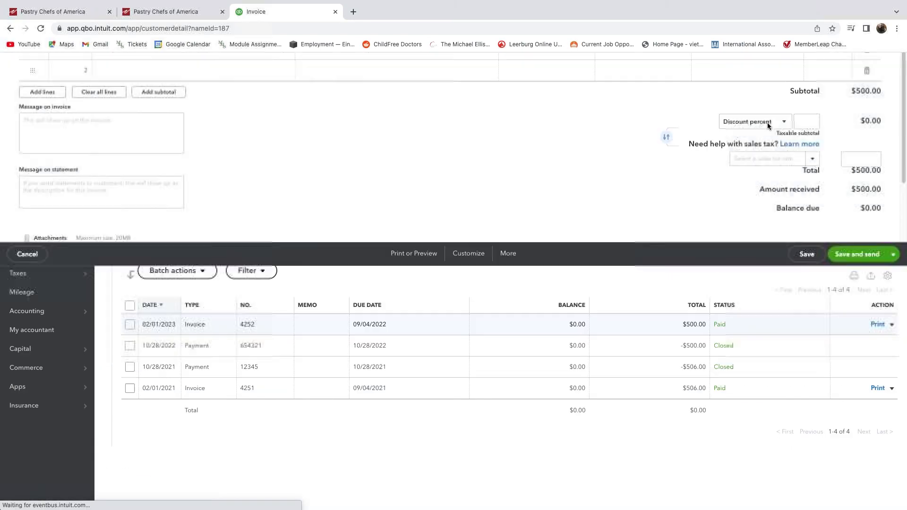